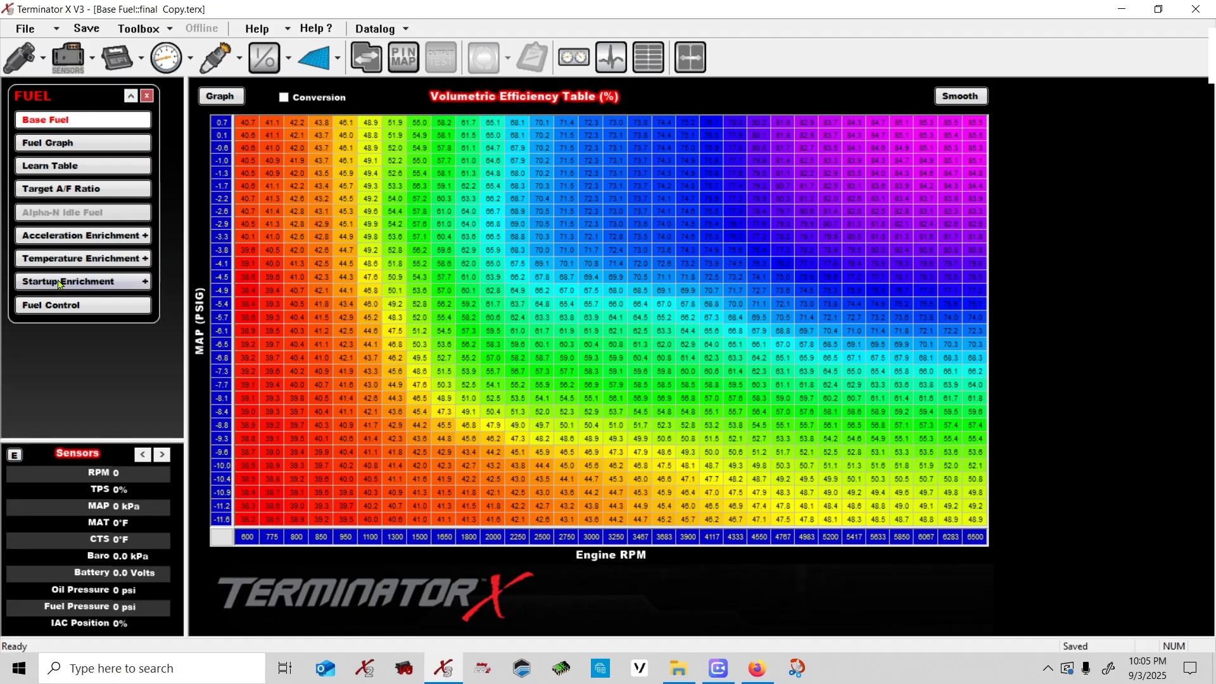
Check the cranking fuel curve and Fuel Prime Percent in the startup enrichment settings against the fuel pump prime in the engine parameters.
click(82, 283)
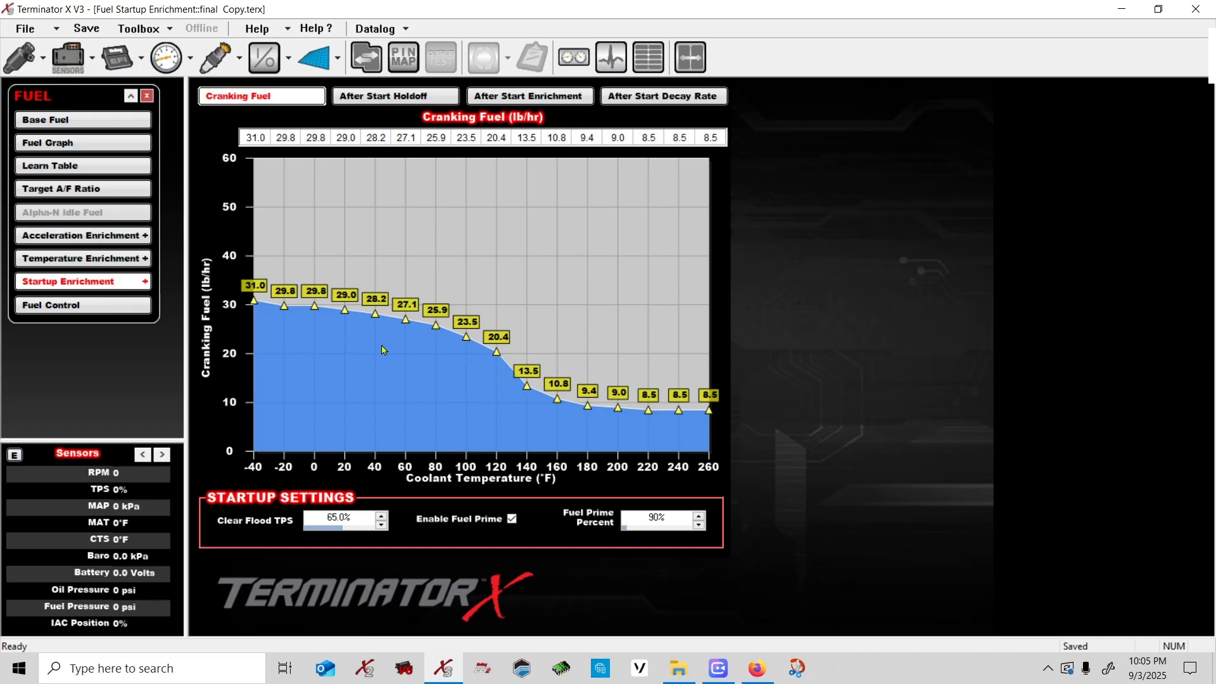
click(660, 525)
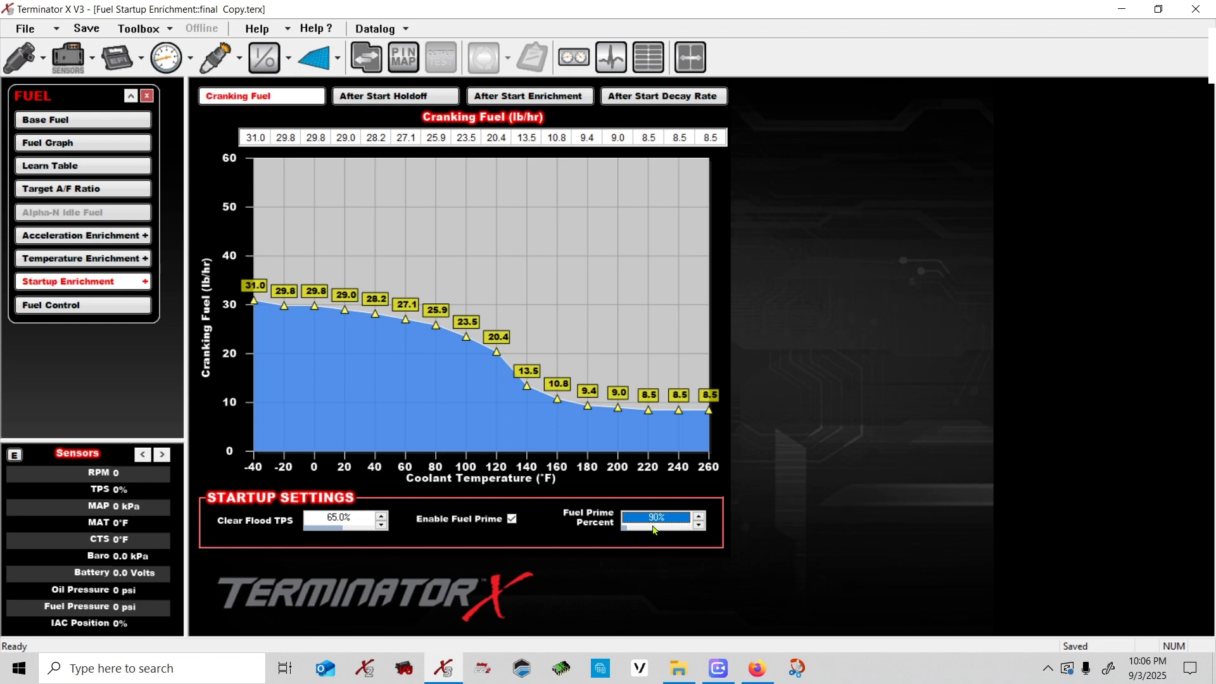
click(110, 53)
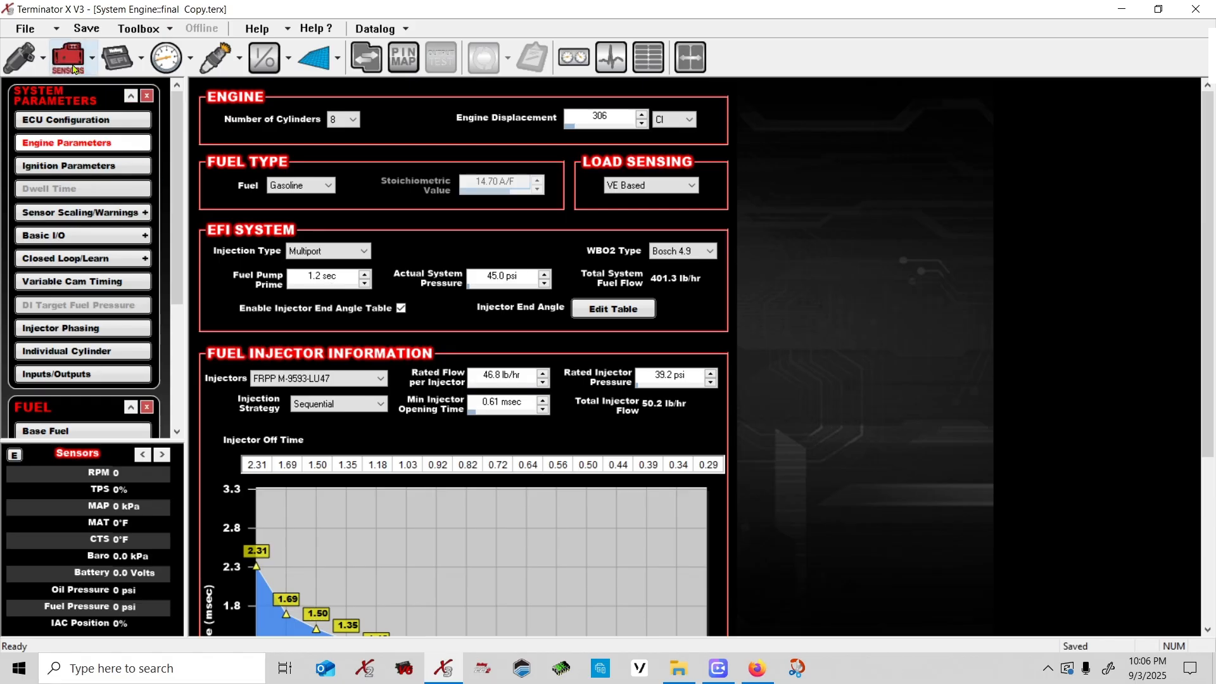
click(19, 56)
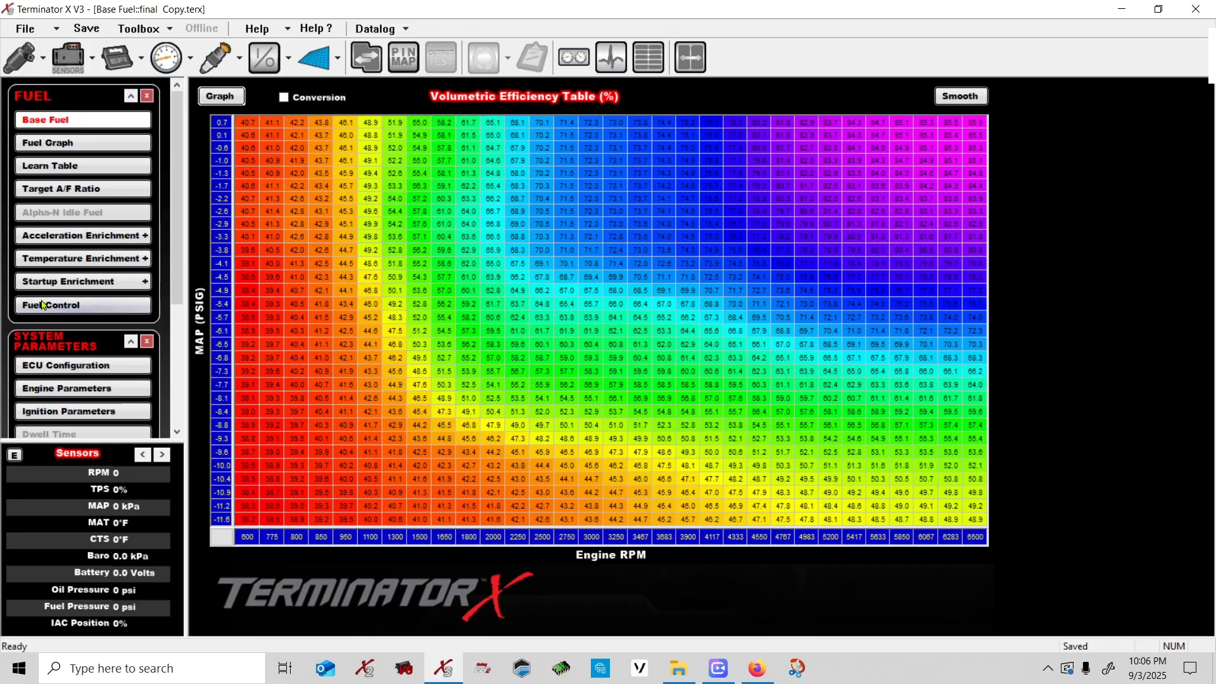
click(71, 282)
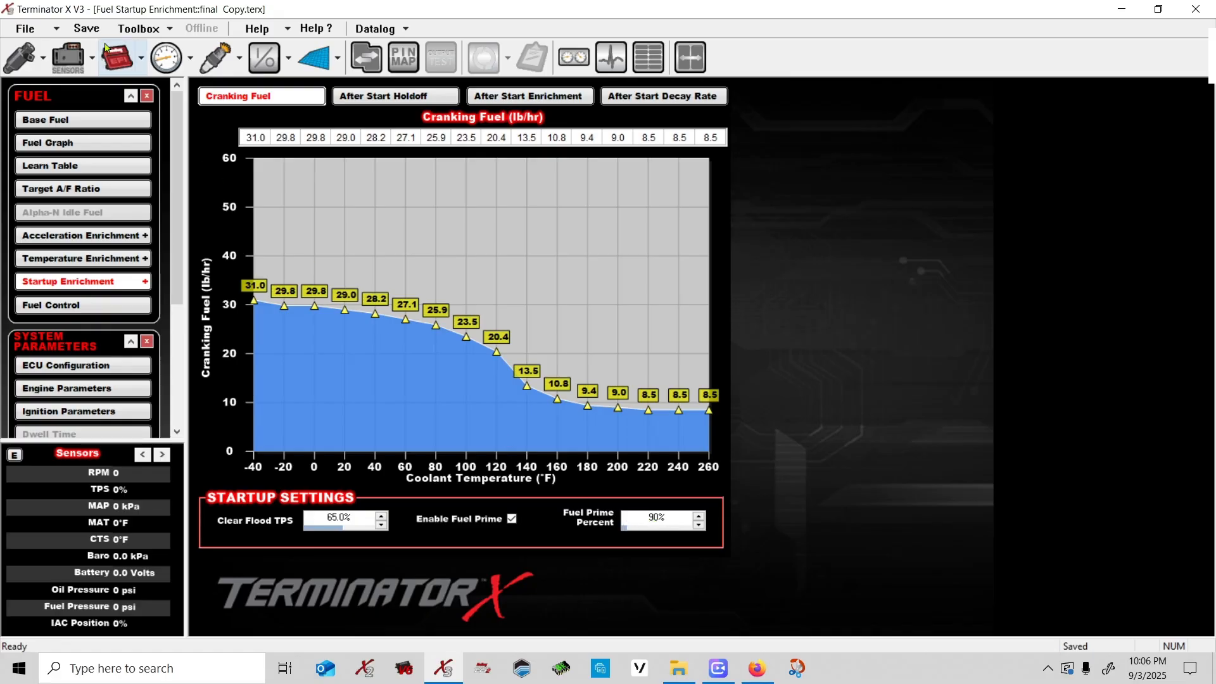
click(112, 64)
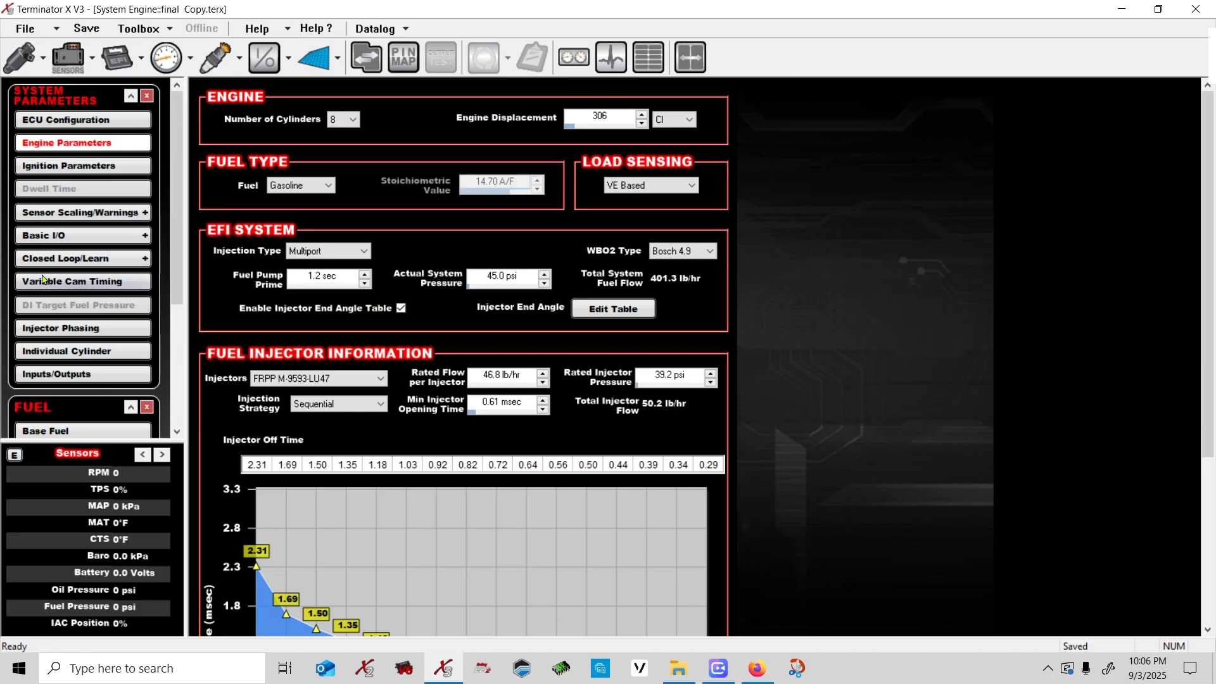
Review the startup enrichment curves for cranking fuel, after start enrichment and after start decay rate against coolant temperature.
click(20, 58)
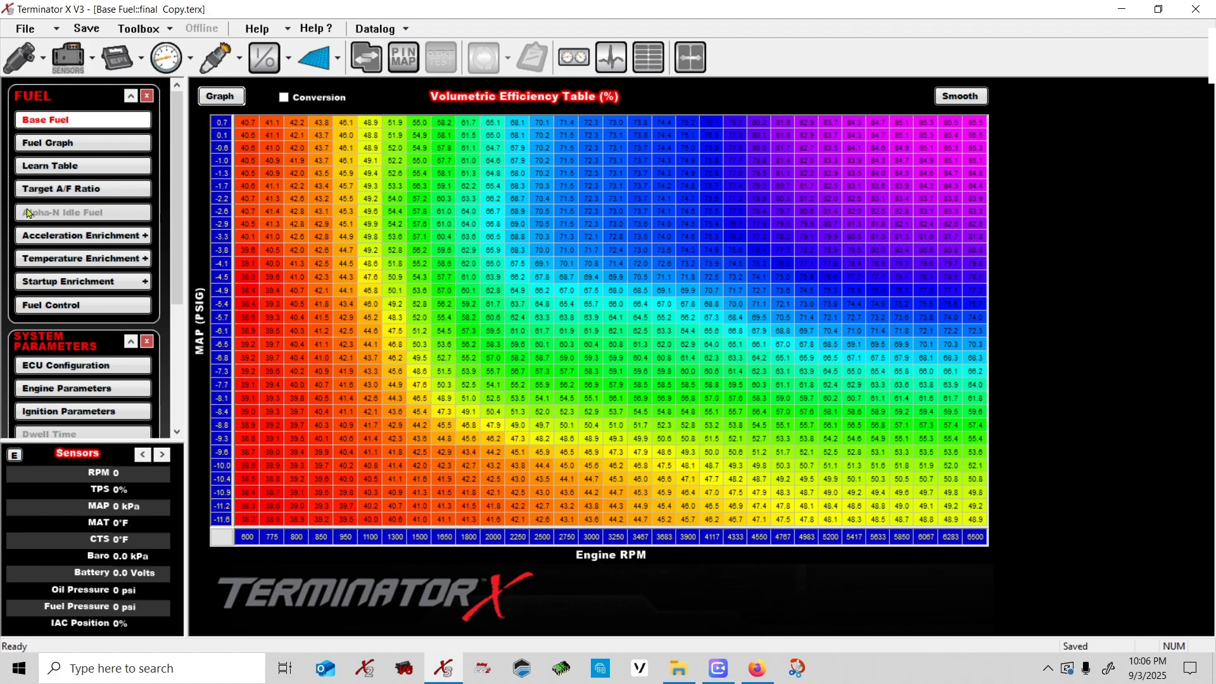
click(48, 282)
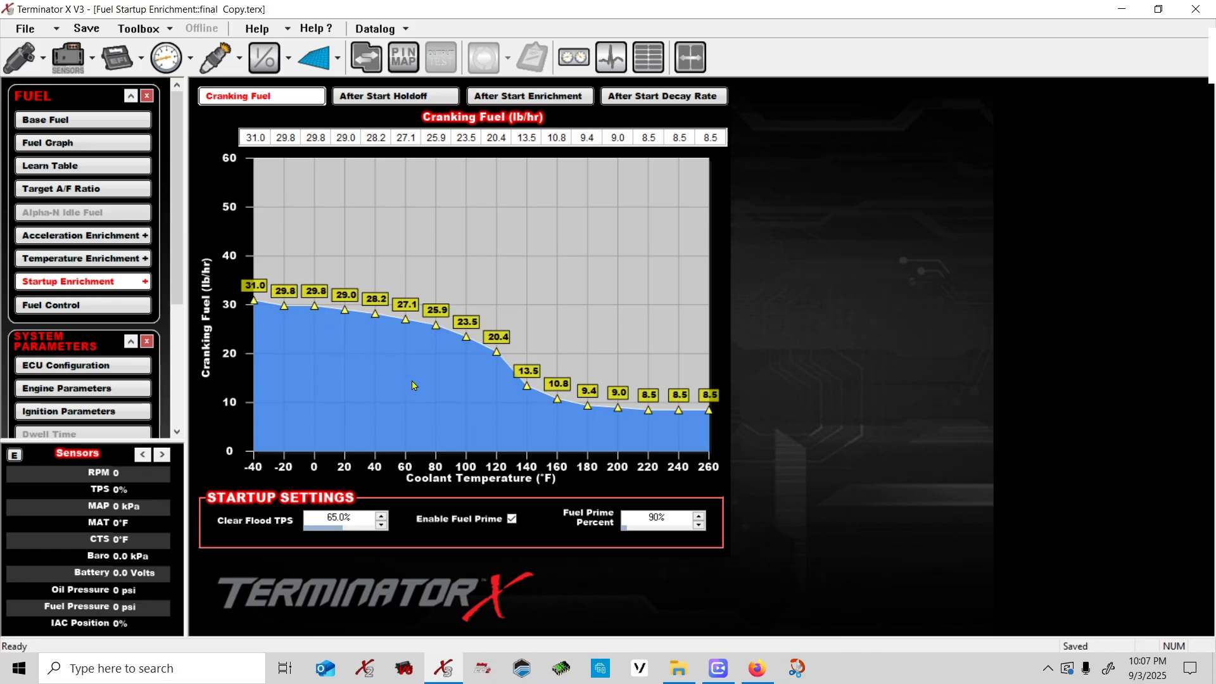
mouse_move(623, 414)
mouse_move(311, 316)
click(531, 96)
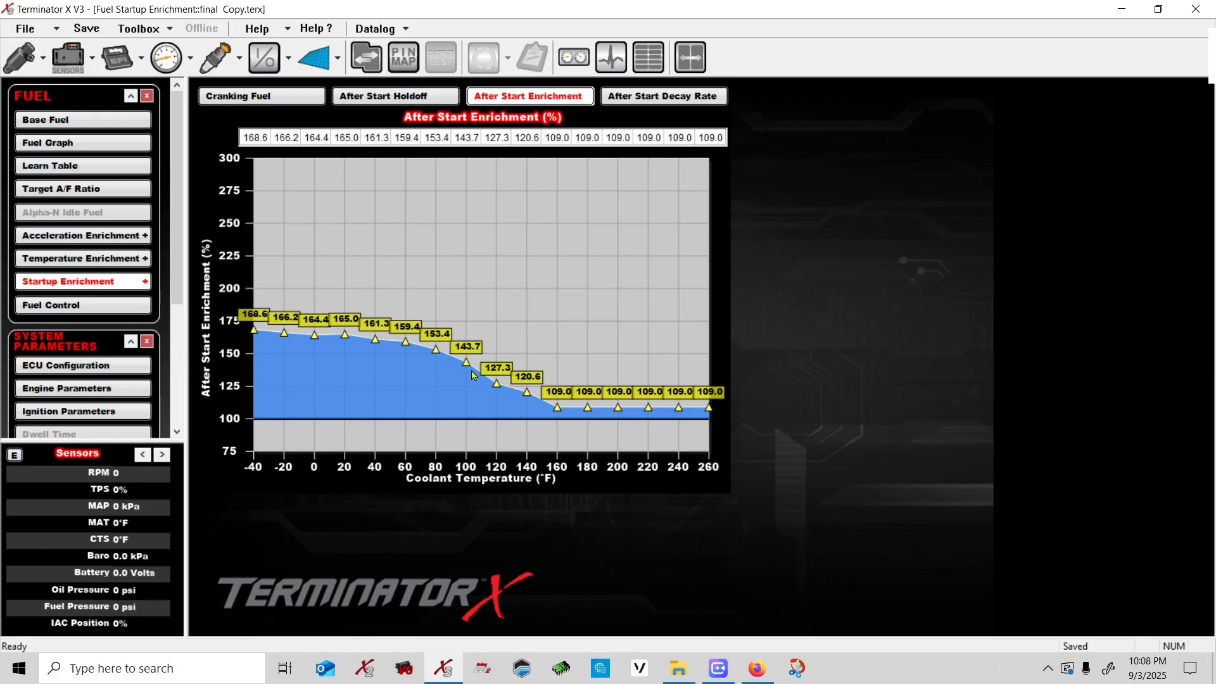
mouse_move(441, 361)
click(645, 96)
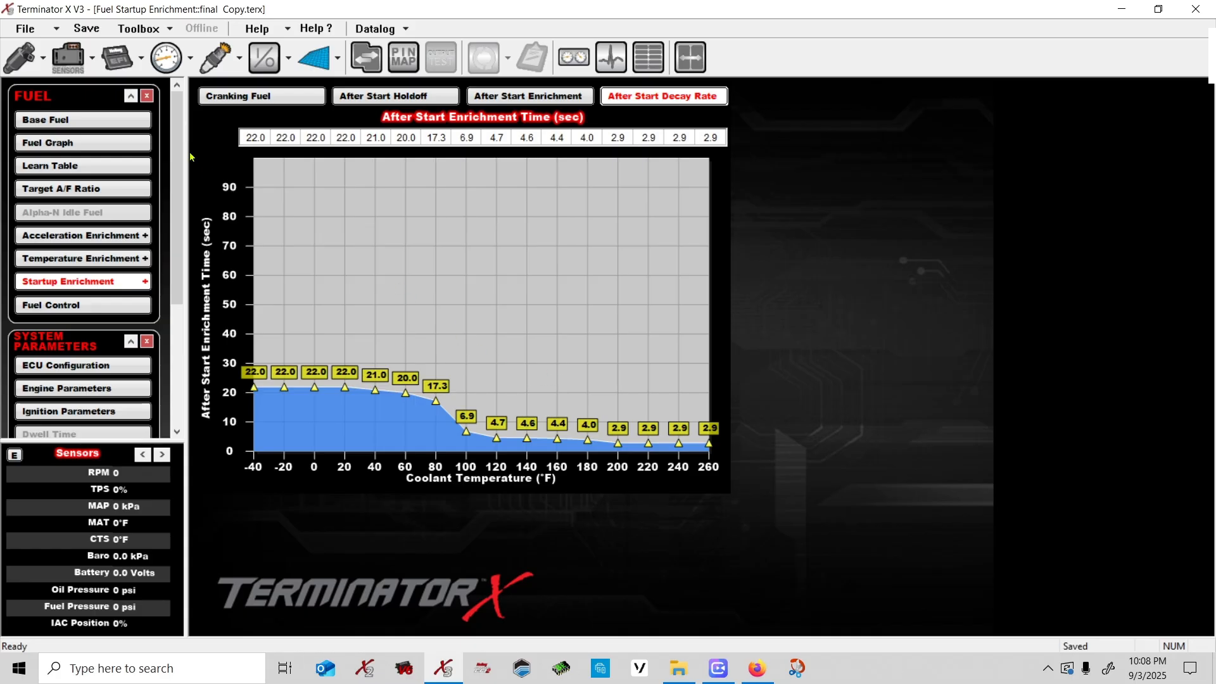
Examine the injector phasing table and the closed loop, learn and advanced closed loop parameters.
click(117, 58)
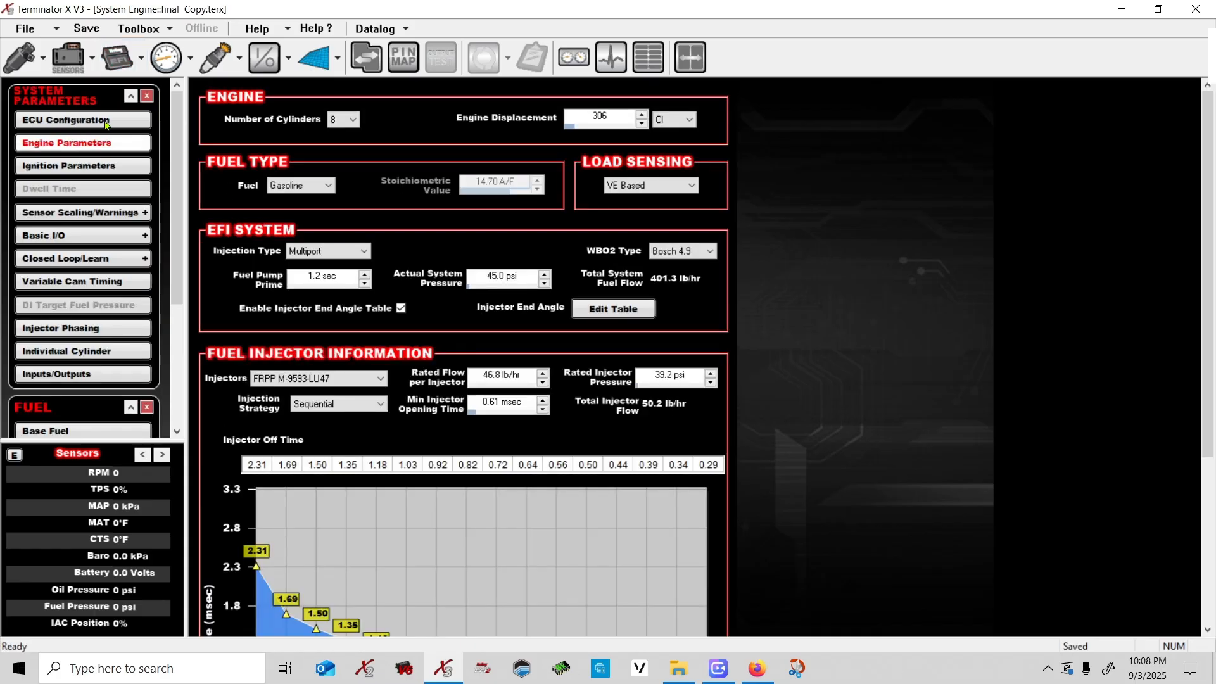
click(58, 331)
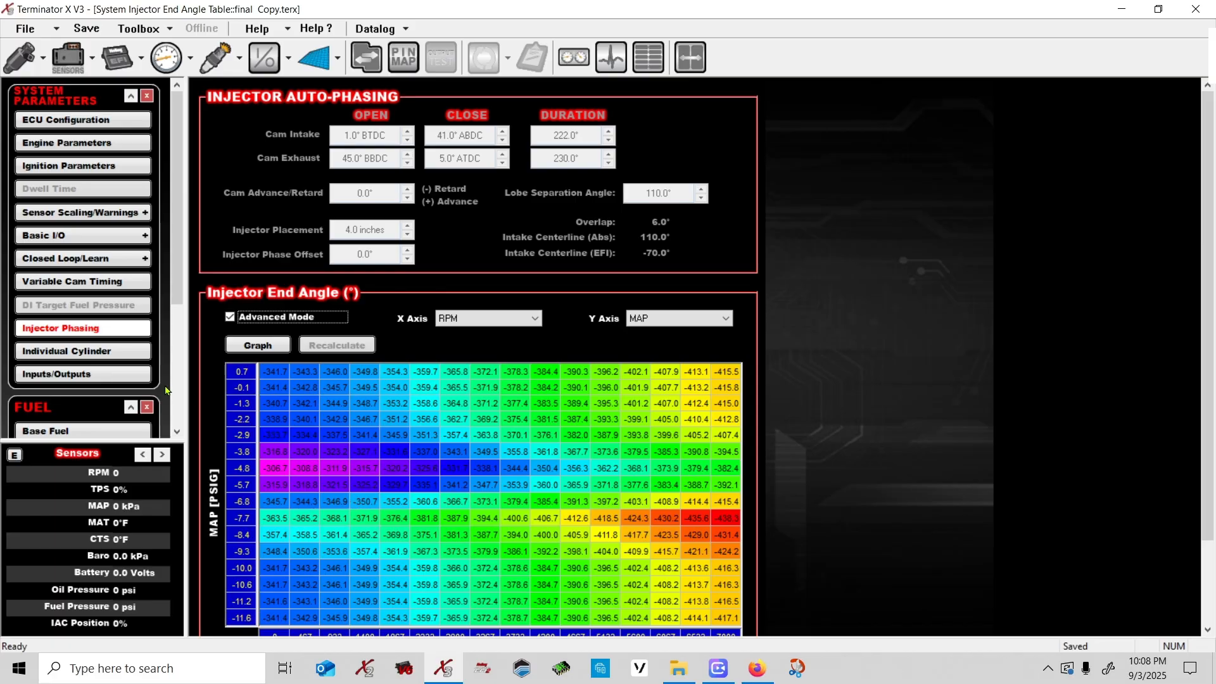
click(74, 259)
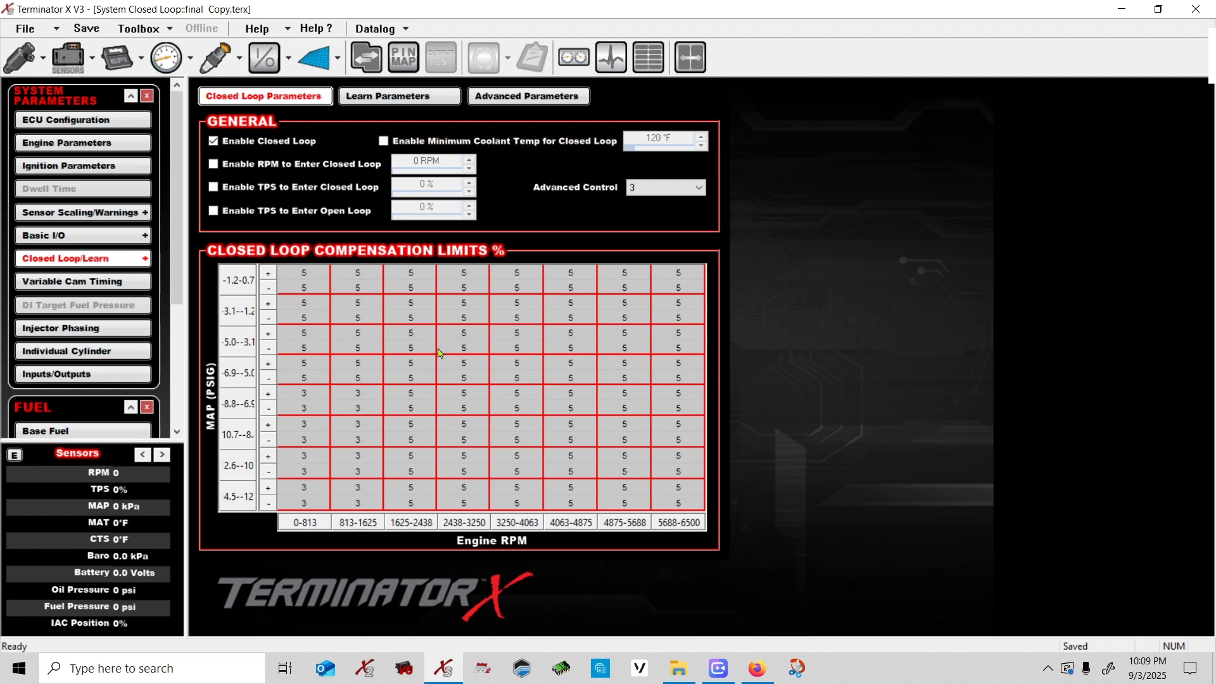
click(408, 97)
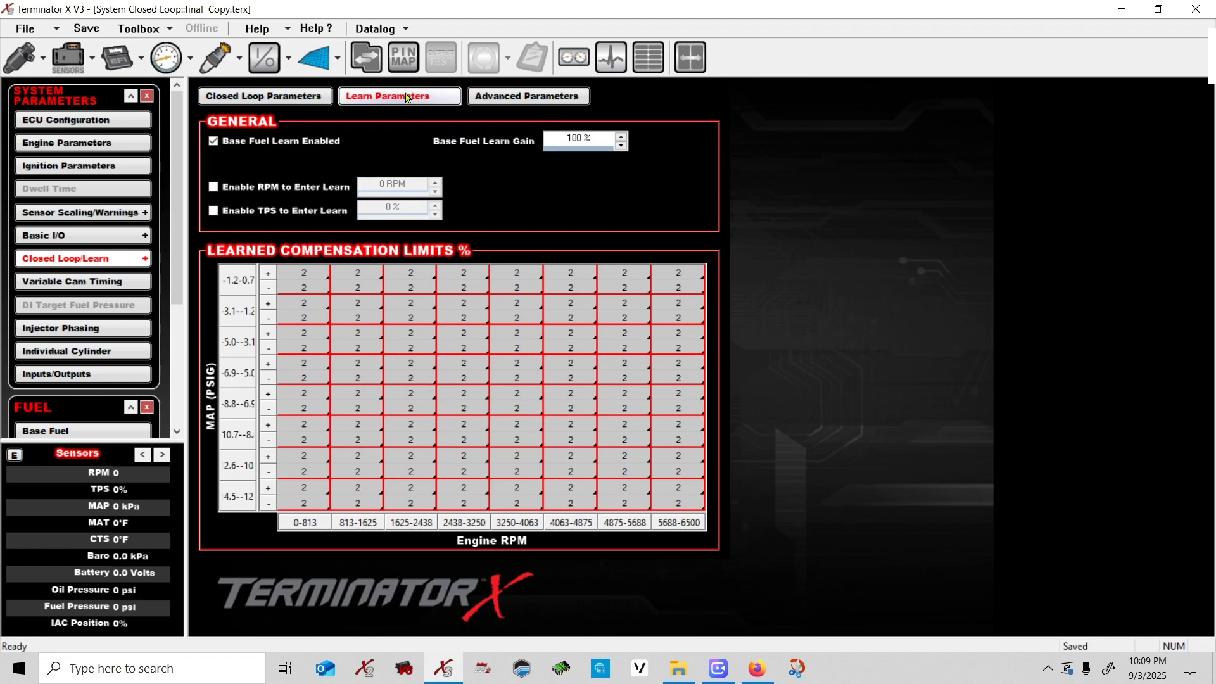
click(501, 98)
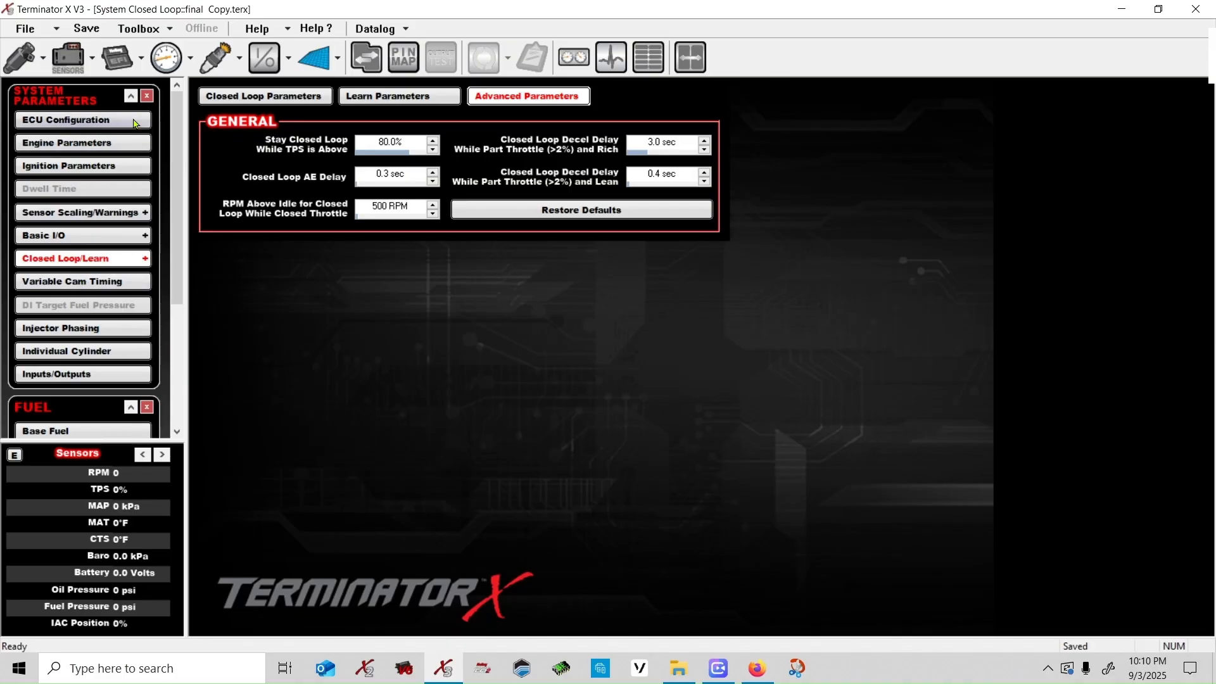
Examine the spark cranking parameters and the low-RPM cells in the 650 and 750 RPM columns of the base timing table.
click(215, 57)
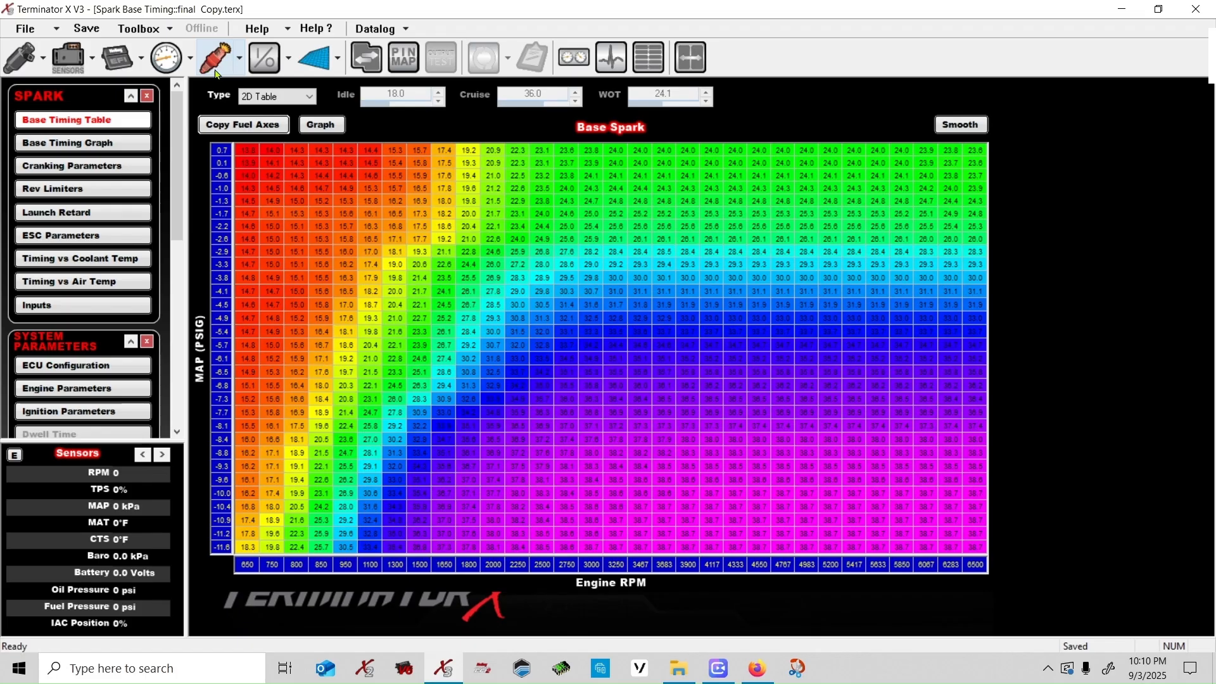
click(71, 167)
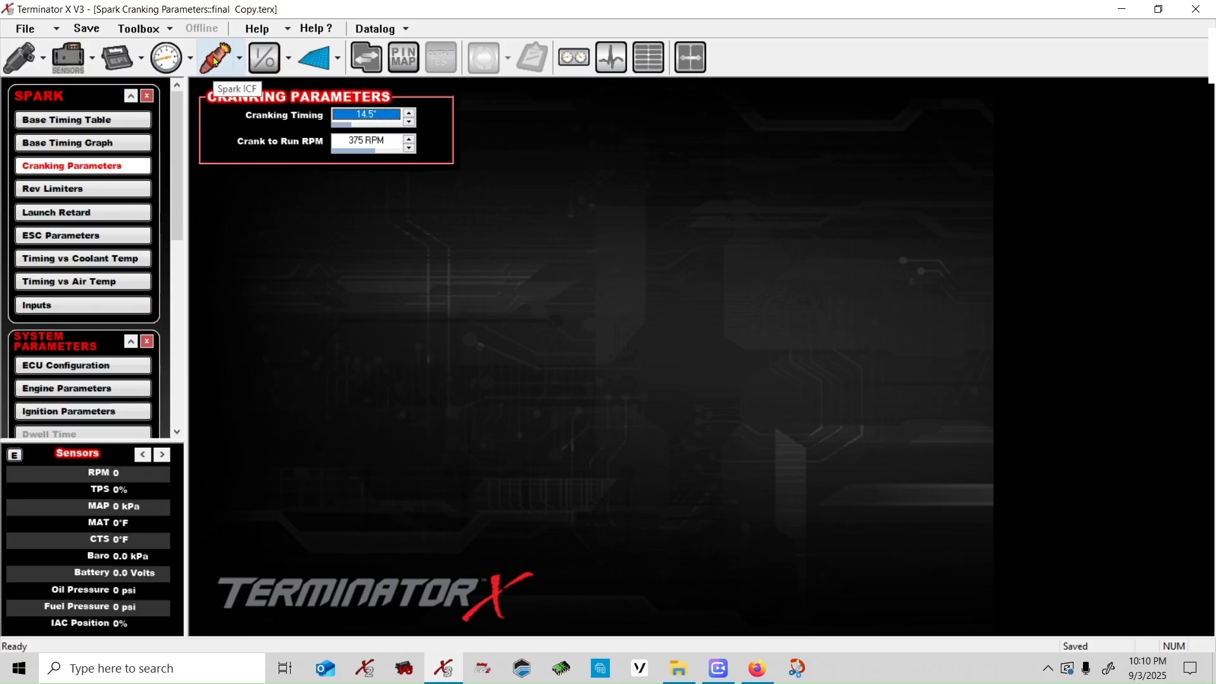
click(215, 61)
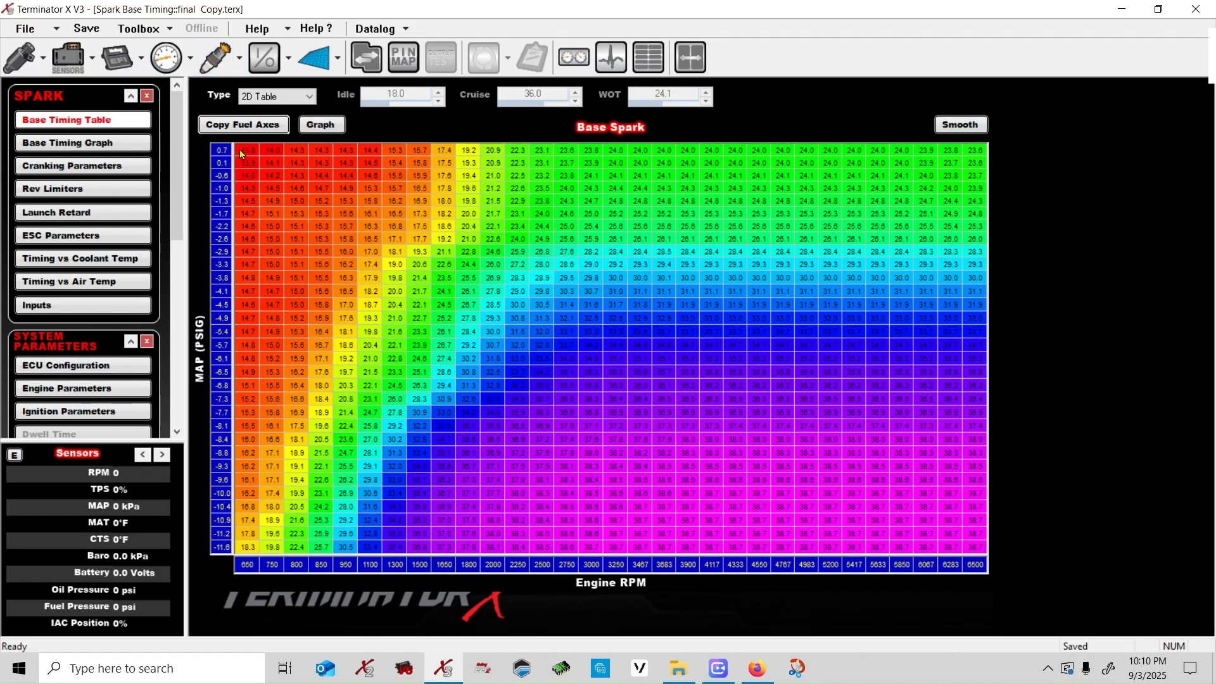
drag(240, 150, 245, 200)
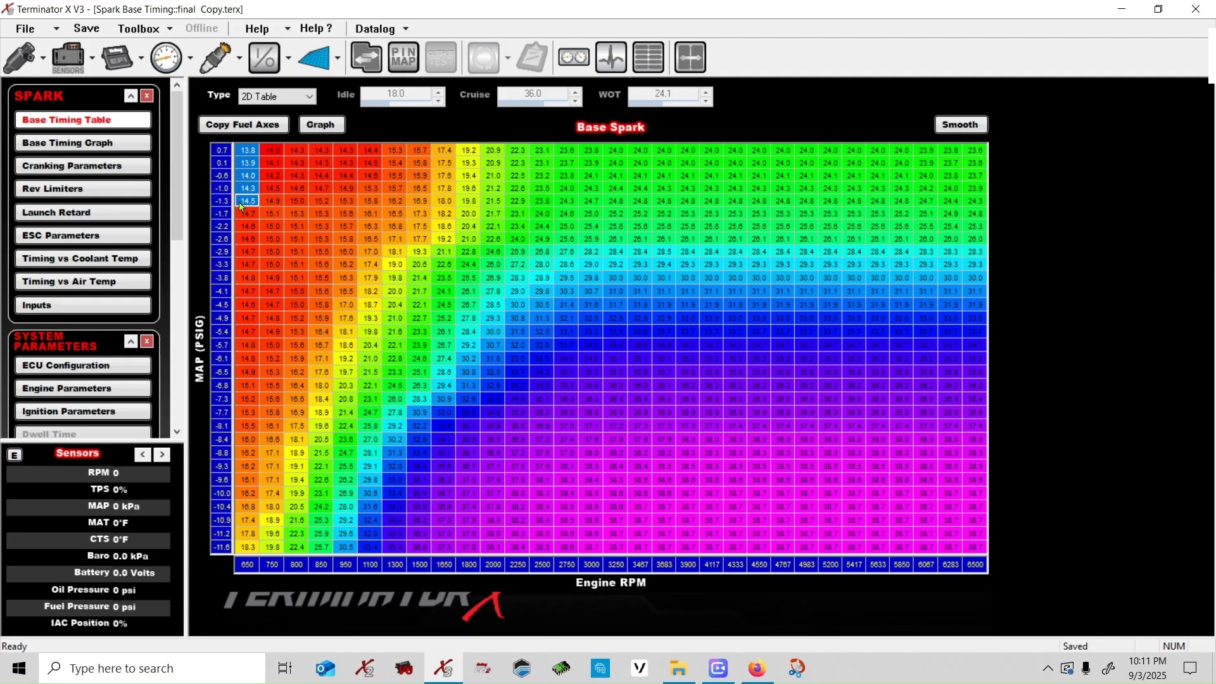
click(270, 215)
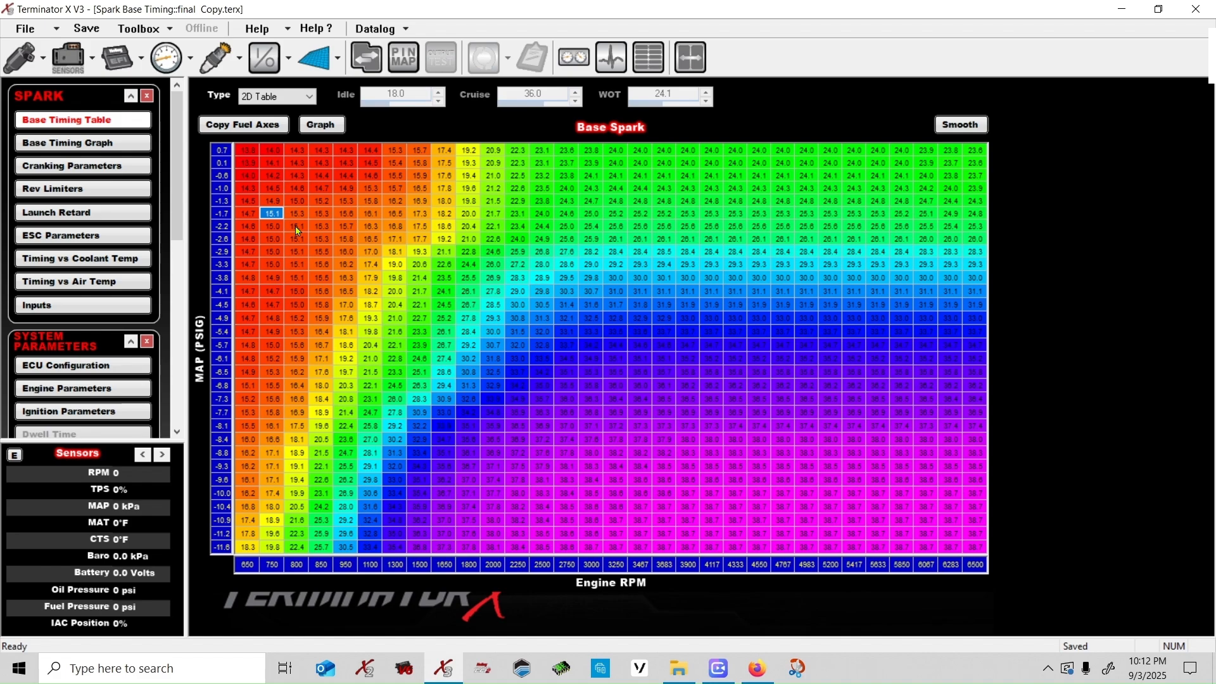
Open the idle IAC settings and look through the Advanced Idle Control presets, keeping CUSTOM.
click(159, 52)
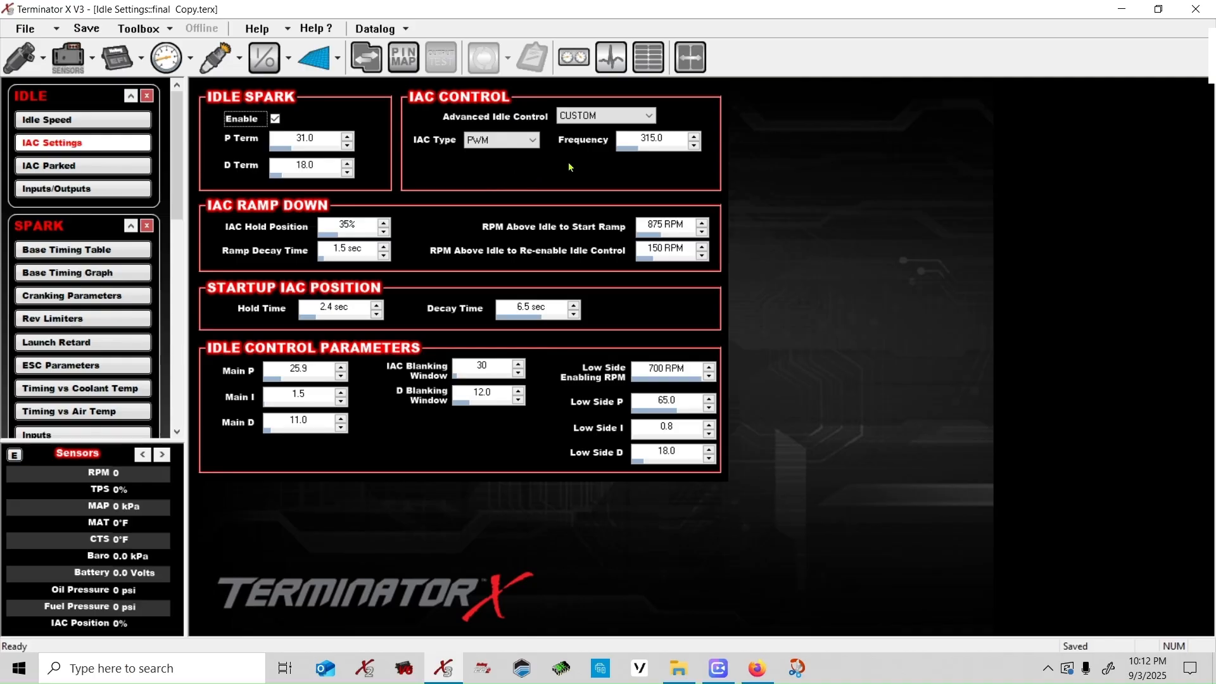
click(618, 116)
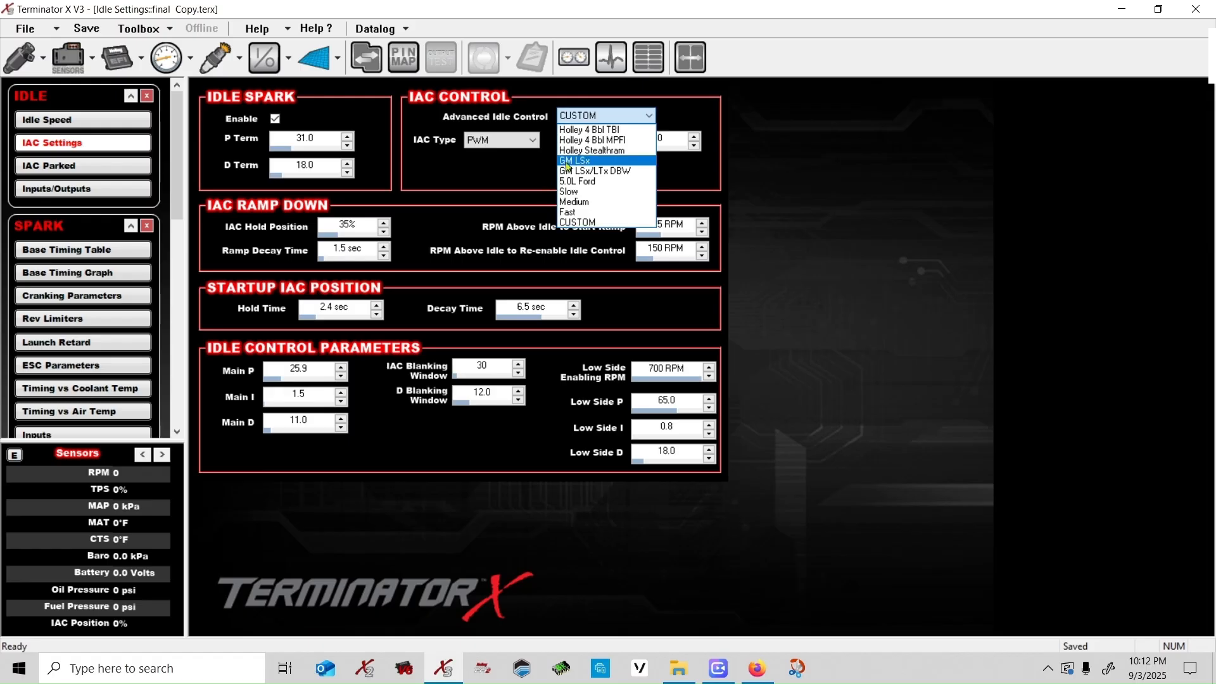
click(543, 168)
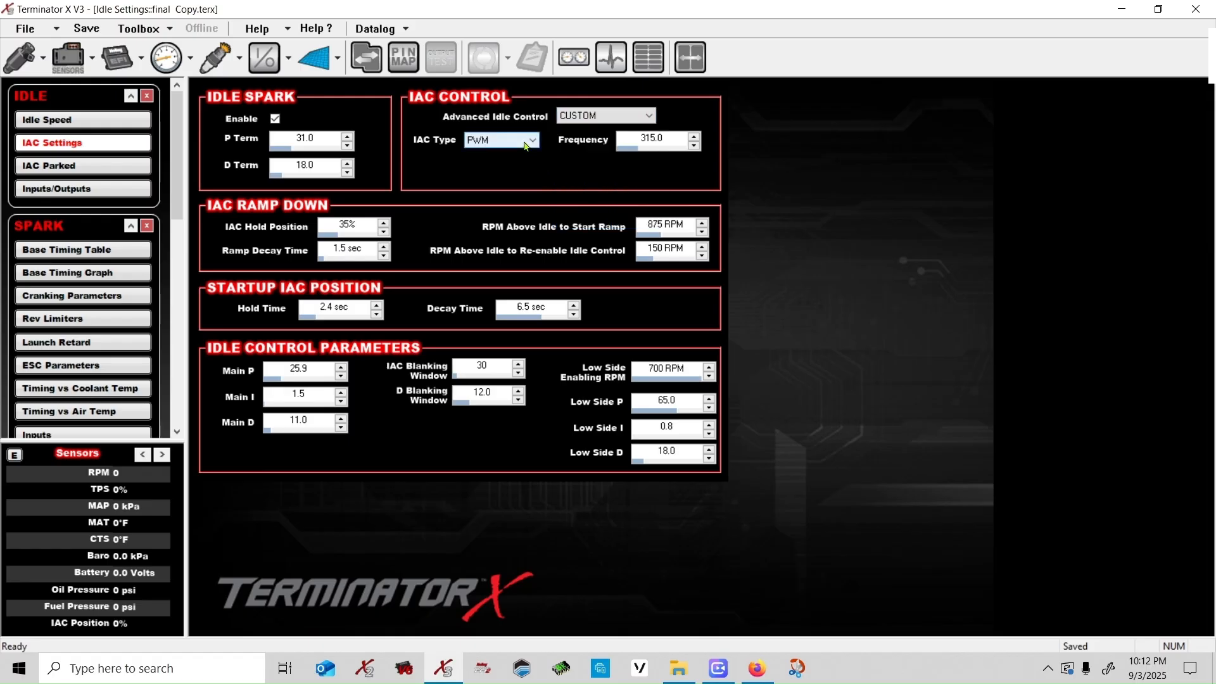
Try the Stepper option as the IAC type and return it to PWM.
click(525, 143)
click(497, 155)
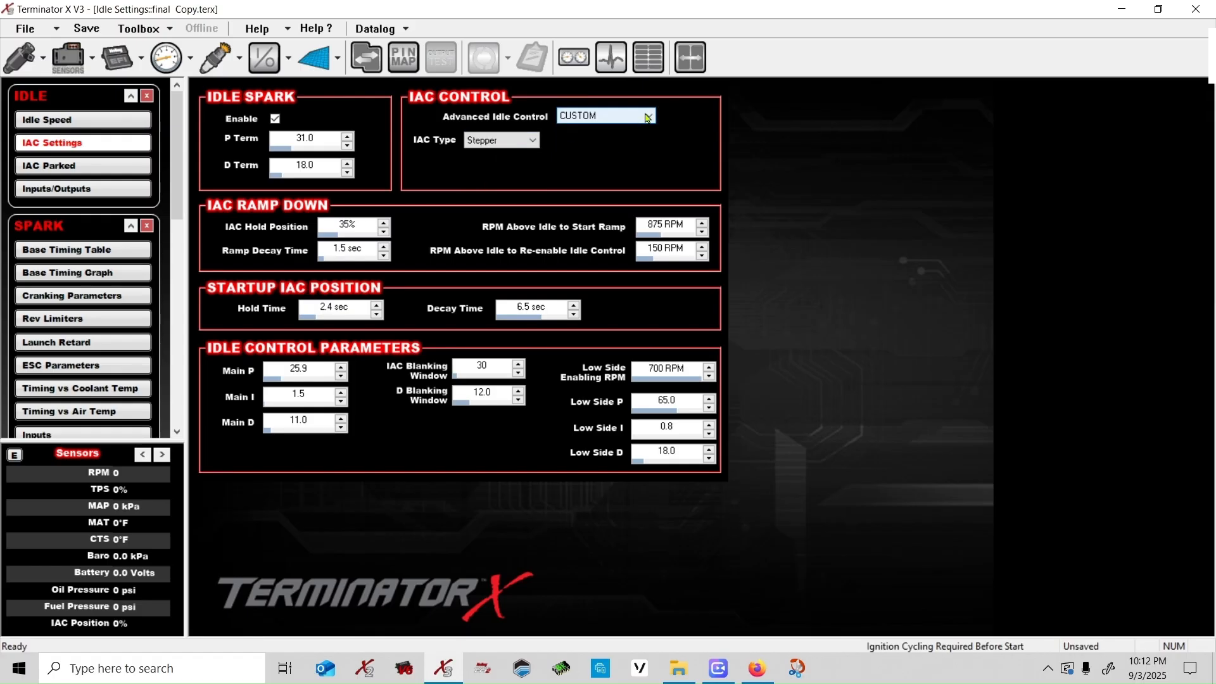
click(532, 142)
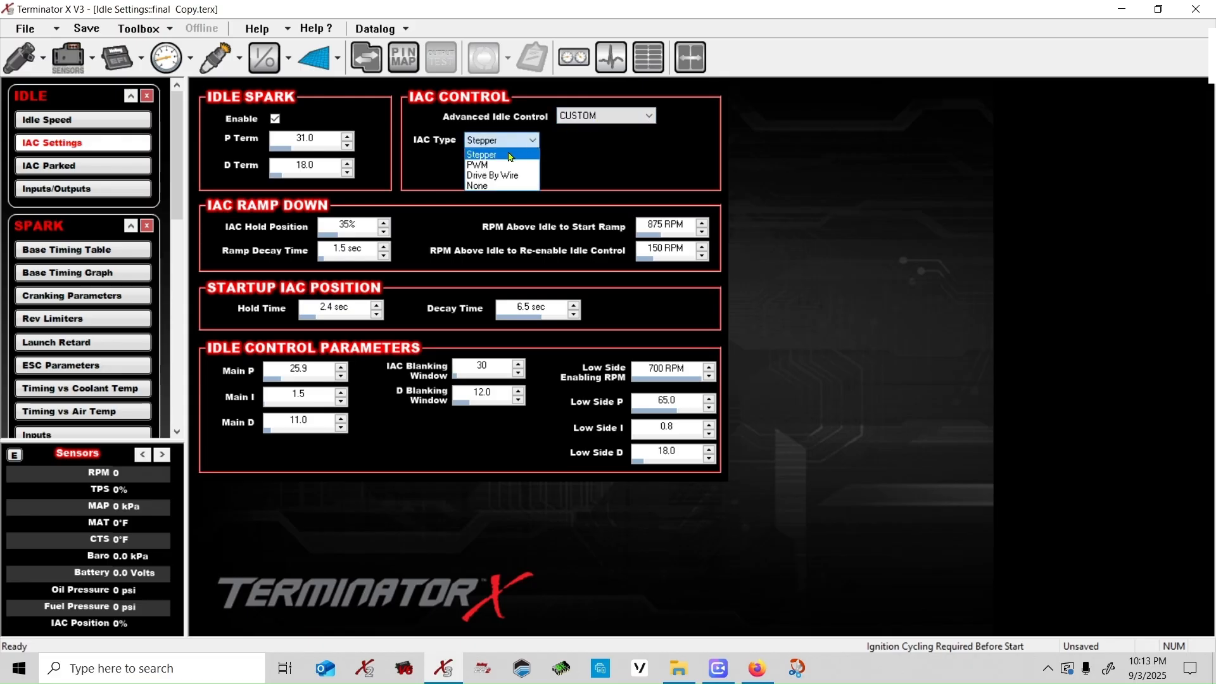
click(491, 166)
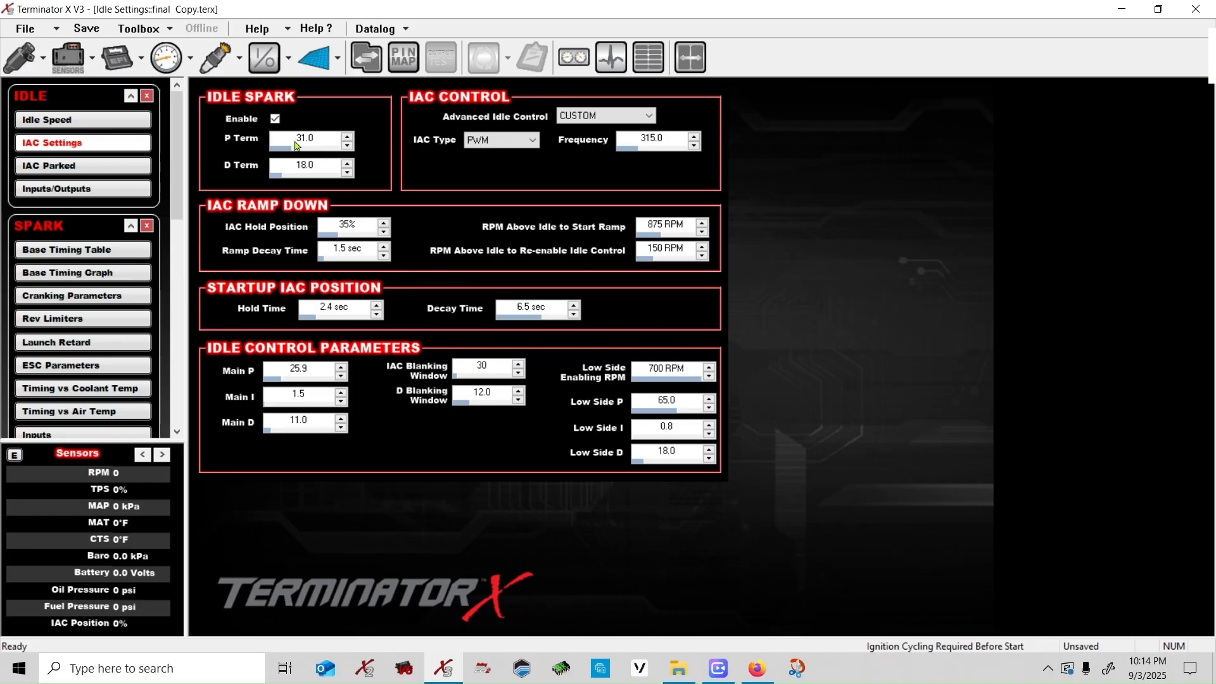
Examine the advanced 2D IAC Position Offset tables IAC Decel and IAC Offset Cold, ending on IAC Decel.
click(315, 59)
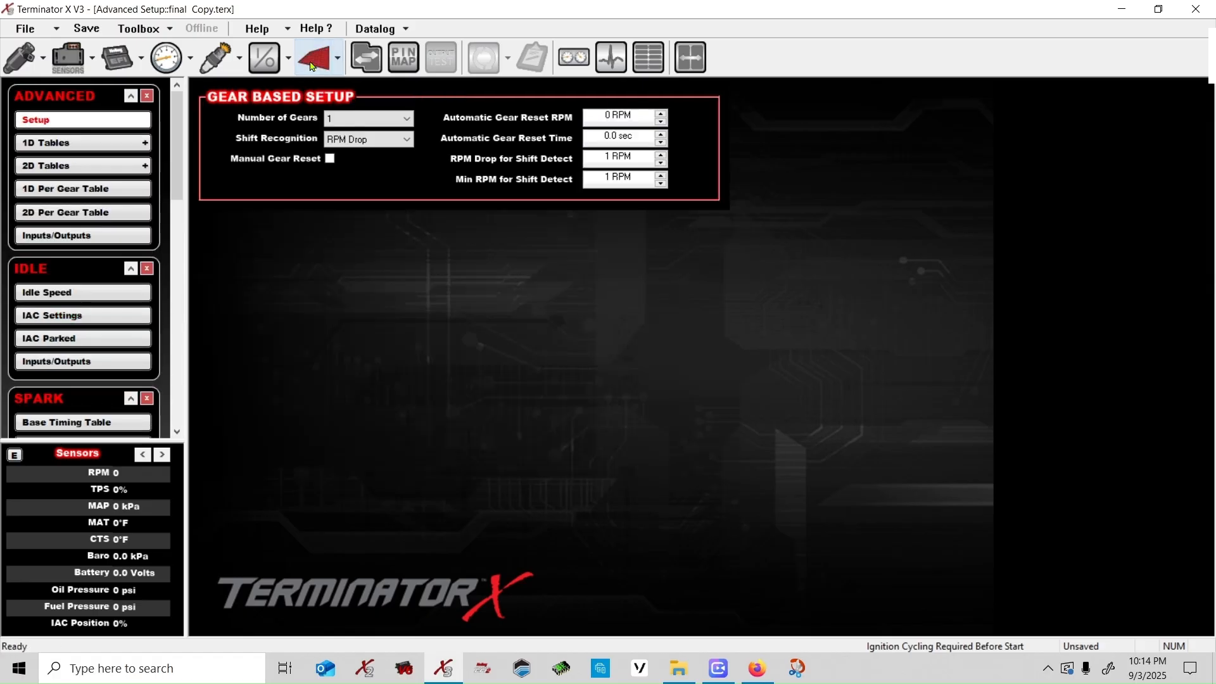
click(98, 167)
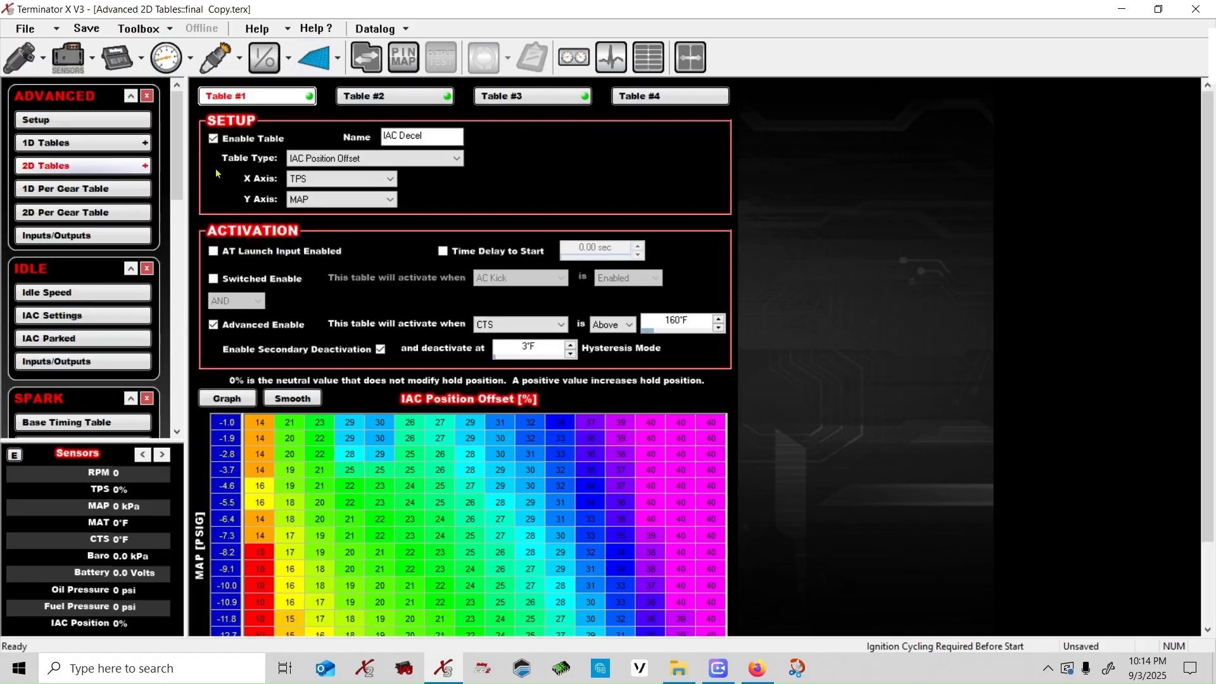
click(437, 101)
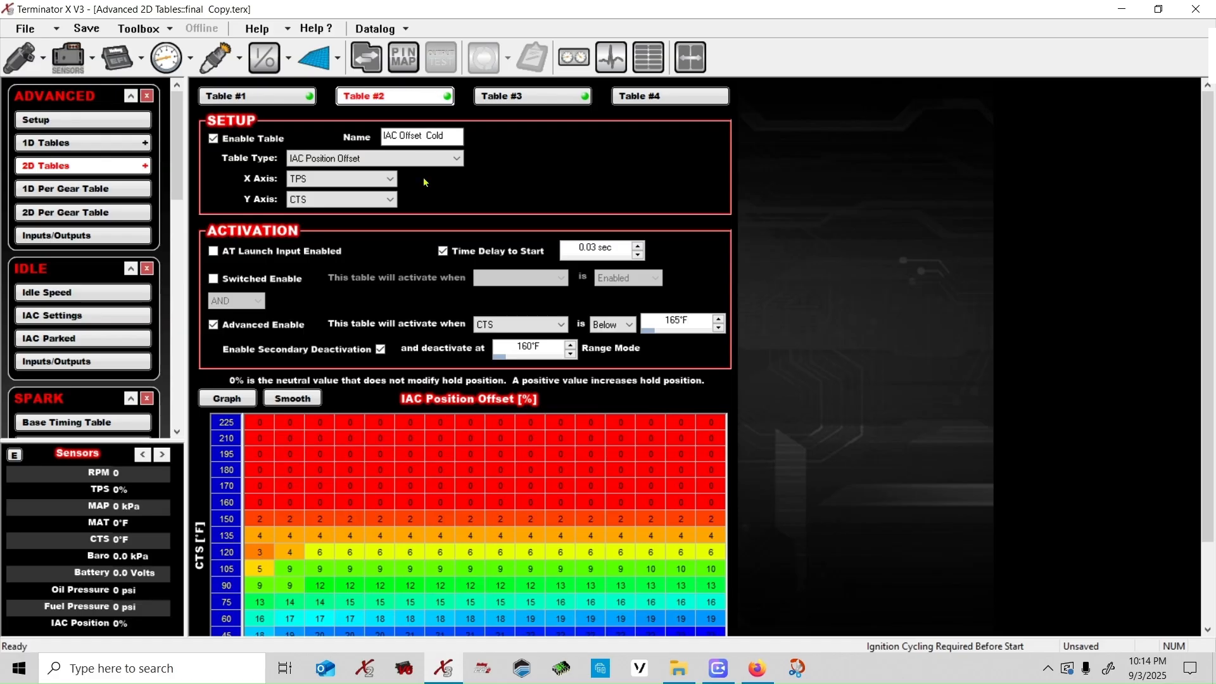
scroll(442, 577, down, 1)
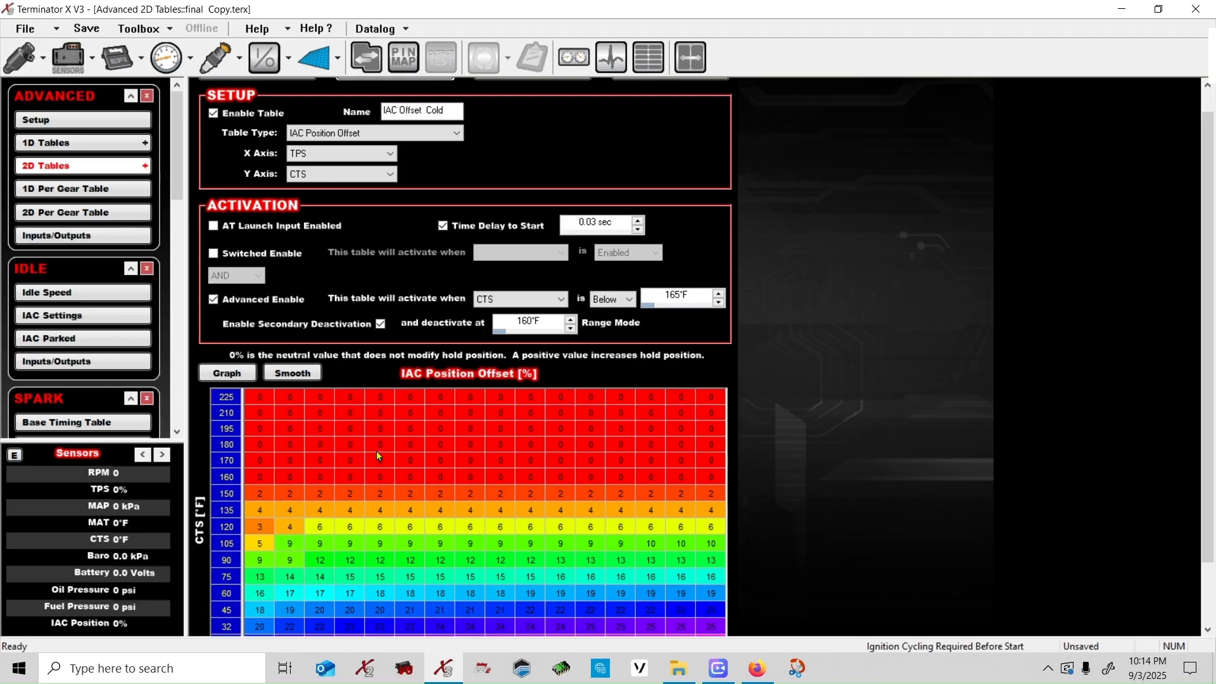
scroll(378, 454, up, 1)
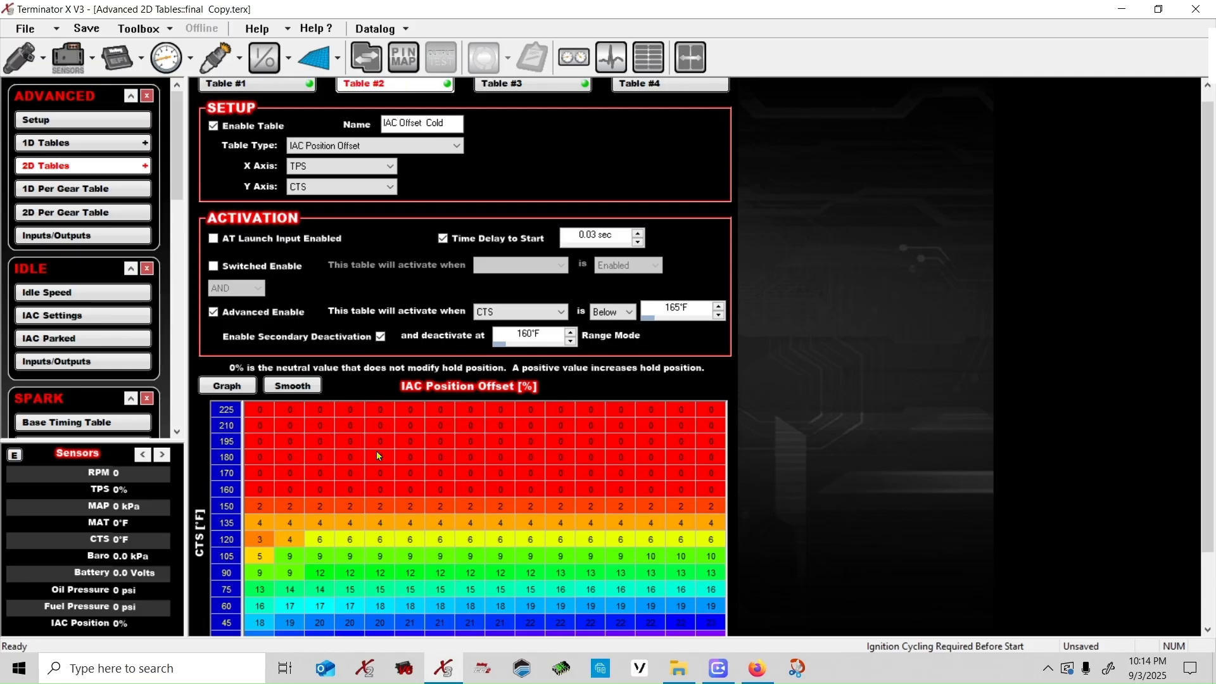
click(279, 86)
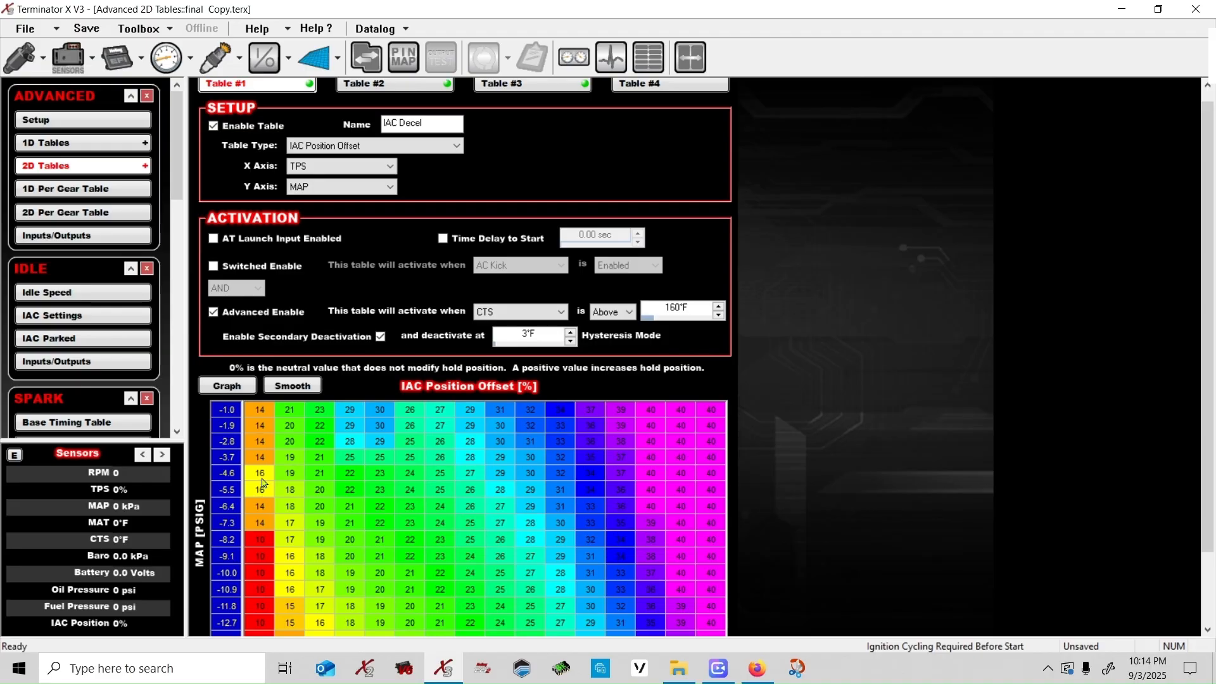
Highlight the -4.6 and -5.5 PSIG cells in the first IAC Decel column and show the Idle Tuning sensor group.
drag(265, 480, 265, 489)
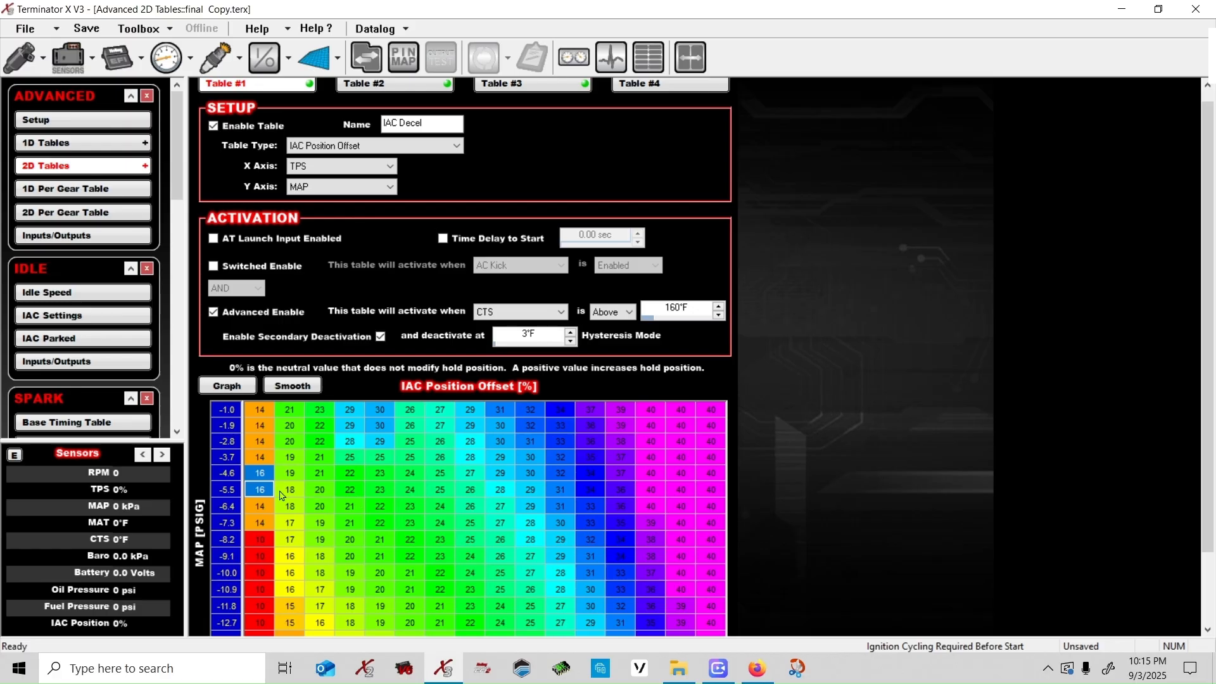
click(165, 460)
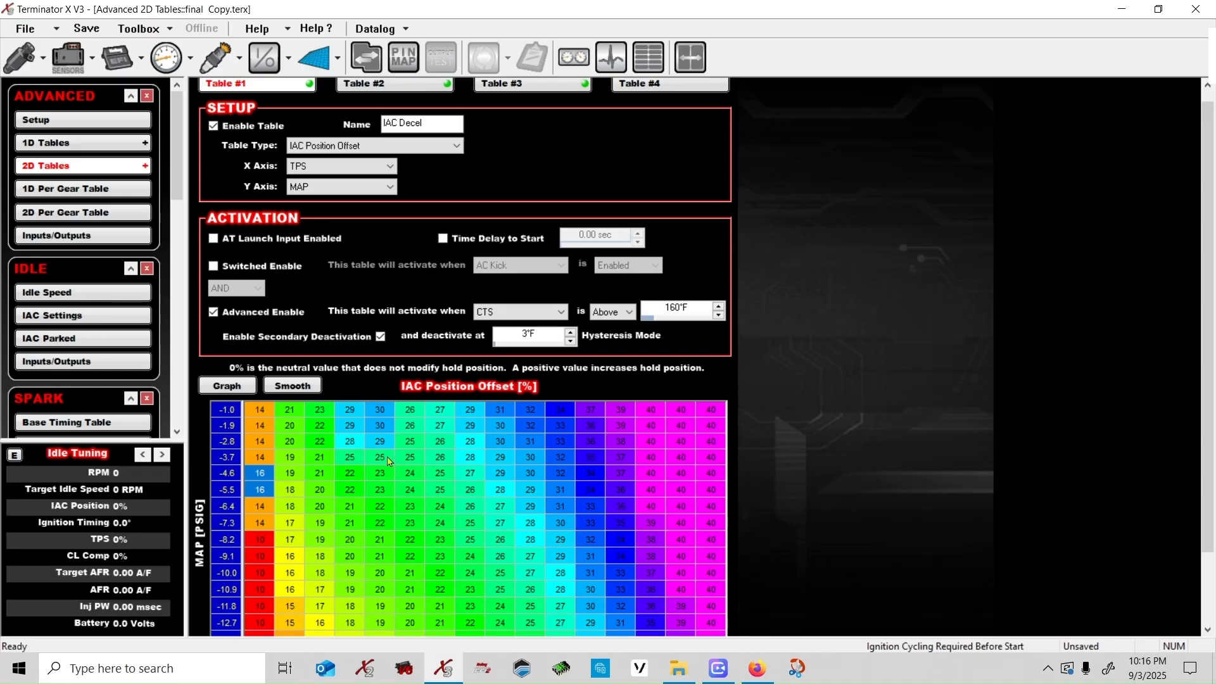
scroll(340, 481, up, 1)
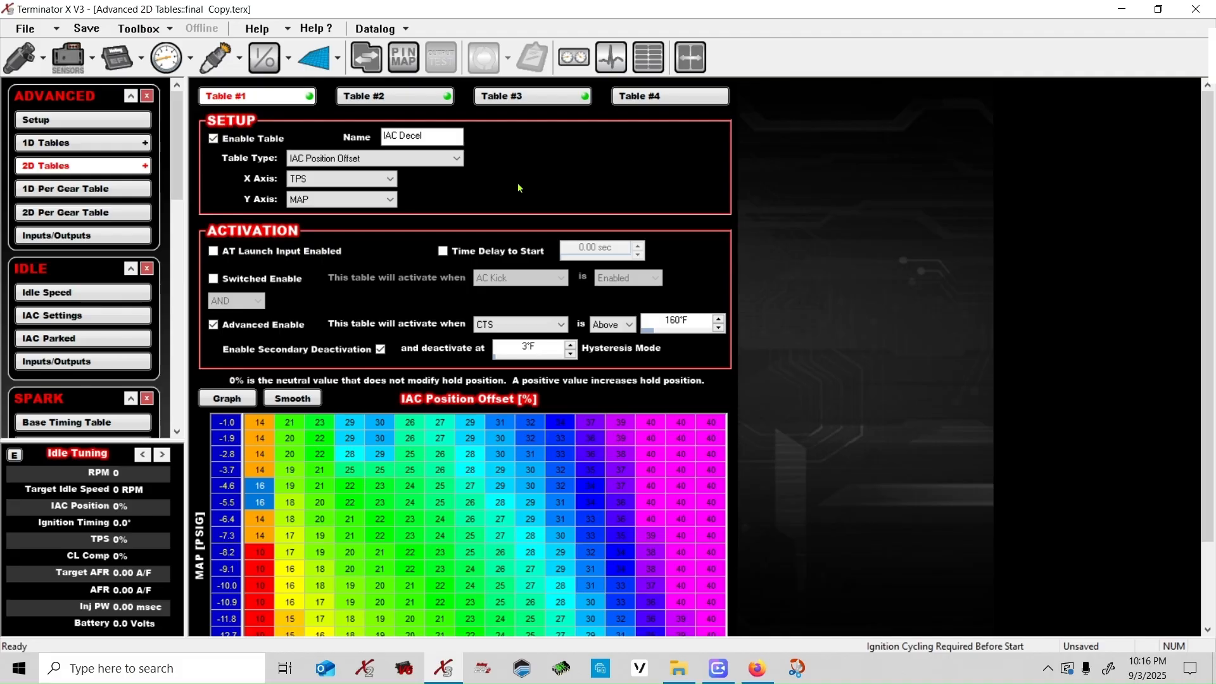
Examine the IAC Offset AC On table and the air conditioning settings in Basic I/O, selecting the IAC Kick value.
click(533, 102)
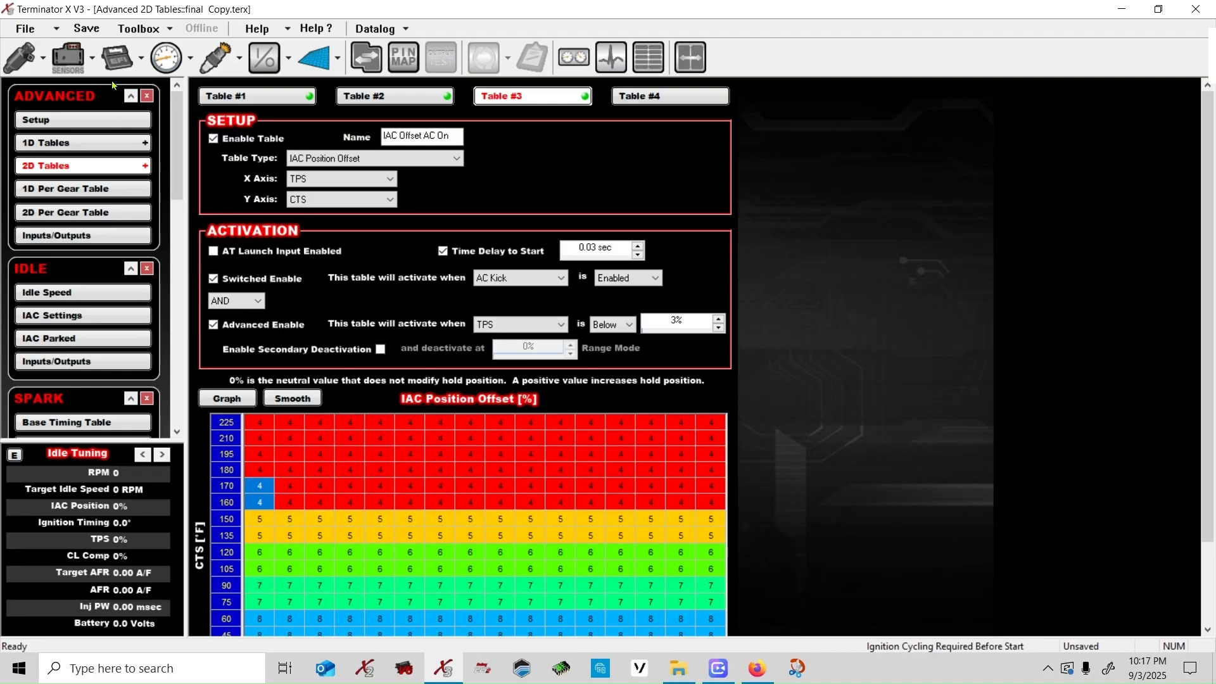
click(118, 58)
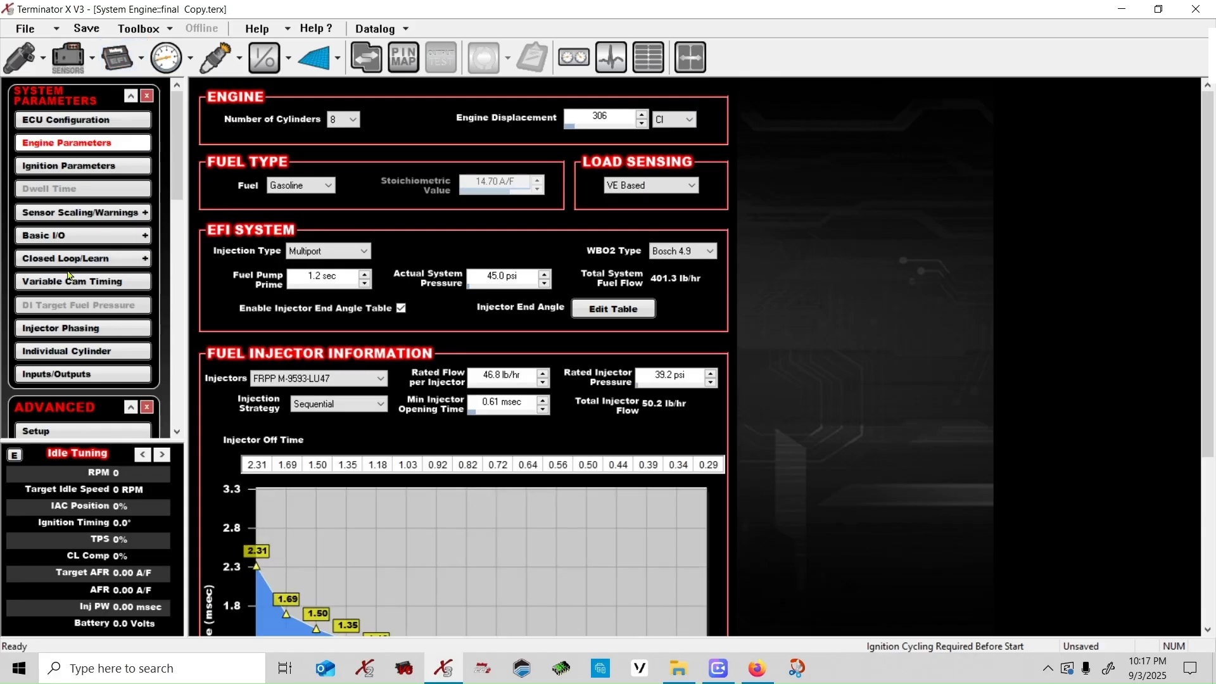
click(69, 236)
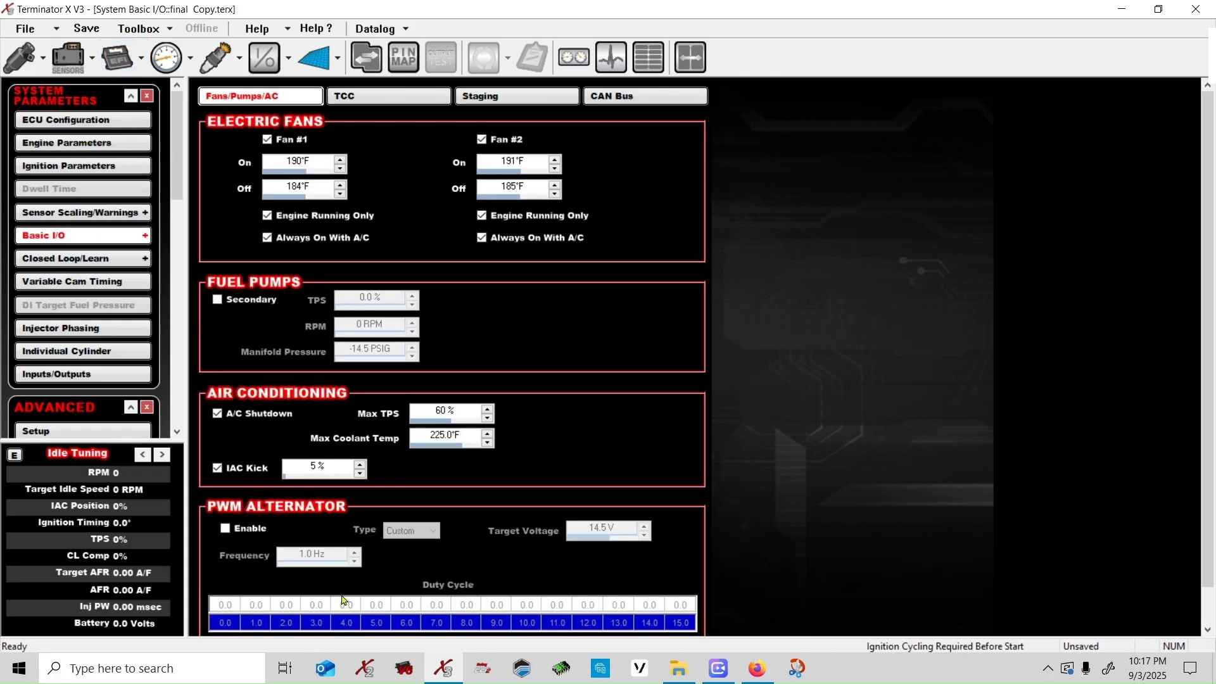
click(346, 471)
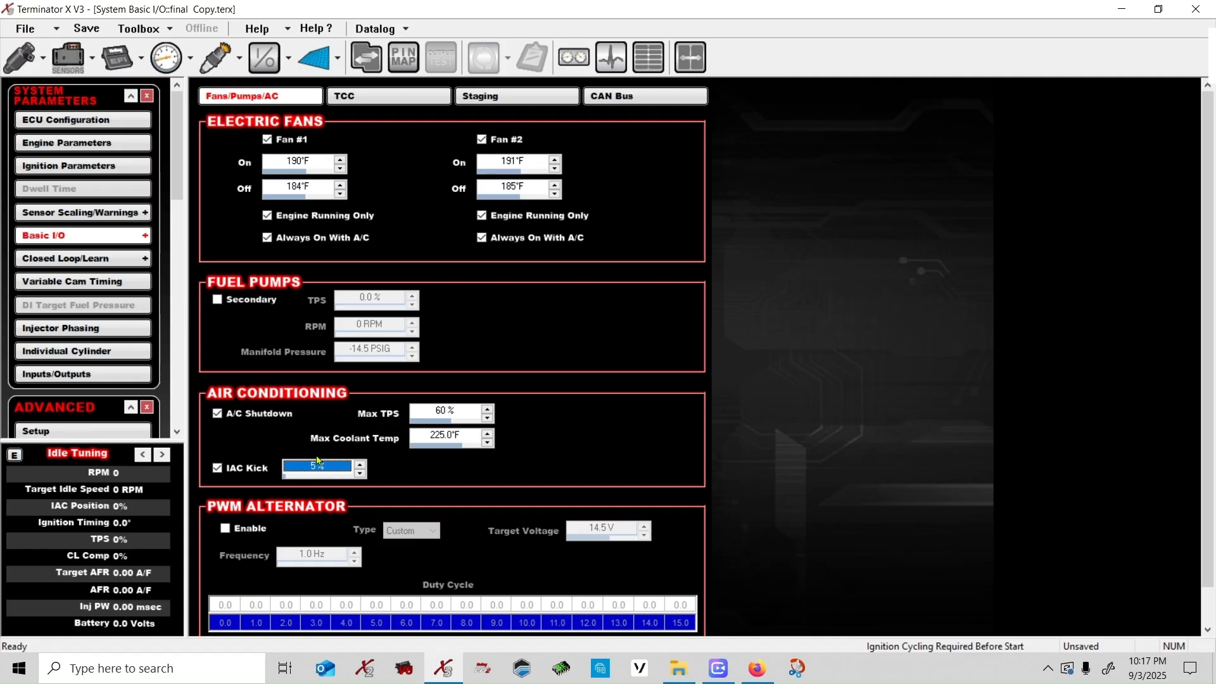
Return to the advanced 2D tables and review the activation conditions and offsets of IAC Offset AC On.
click(130, 430)
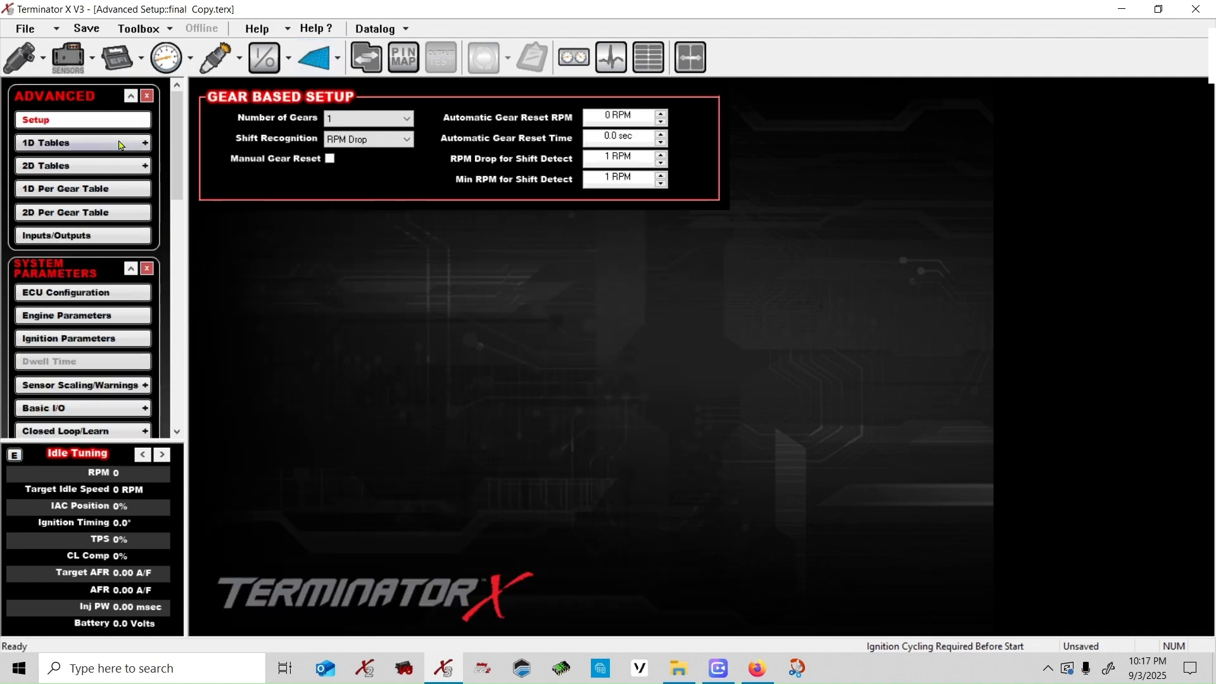
click(127, 166)
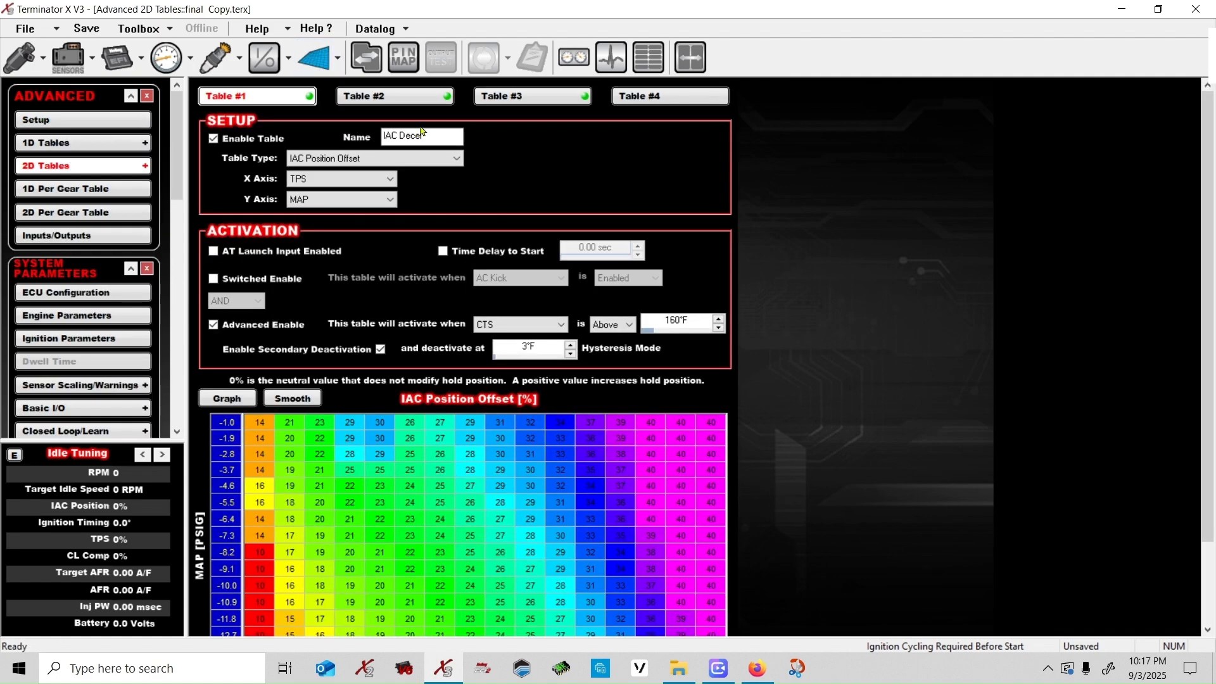
click(497, 95)
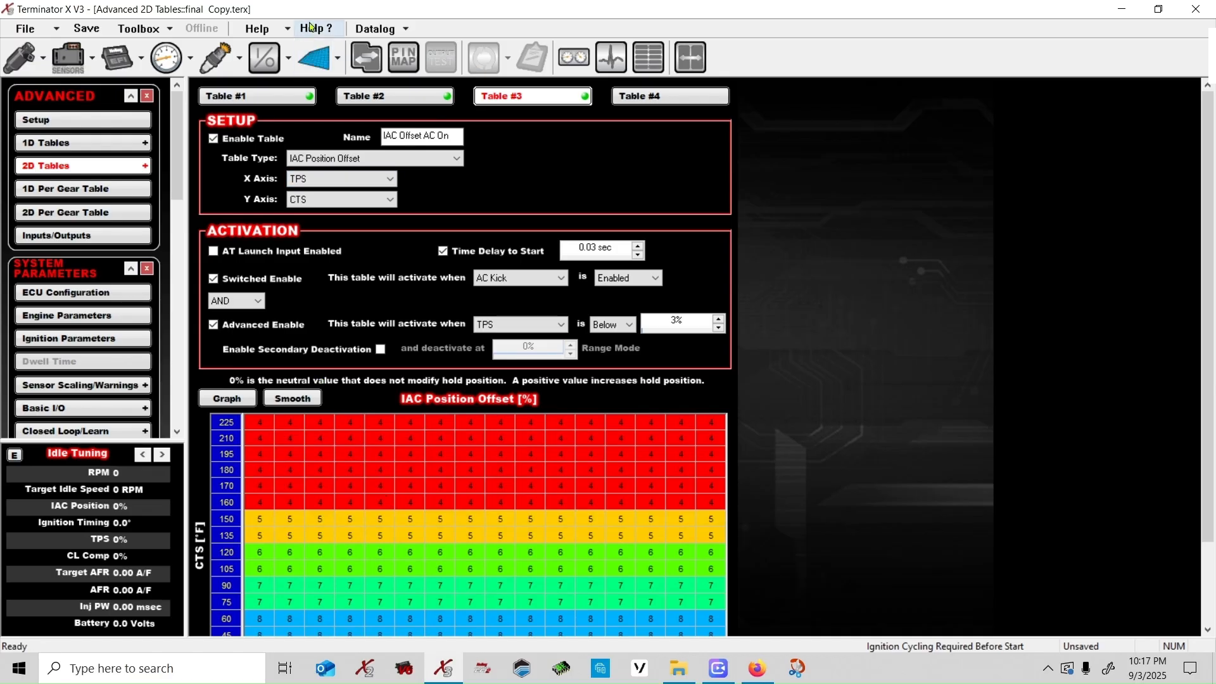
Look through the advanced 1D tables Flex Cranking fuel and Ethanol Offset, ending on Flex Cranking fuel.
click(79, 140)
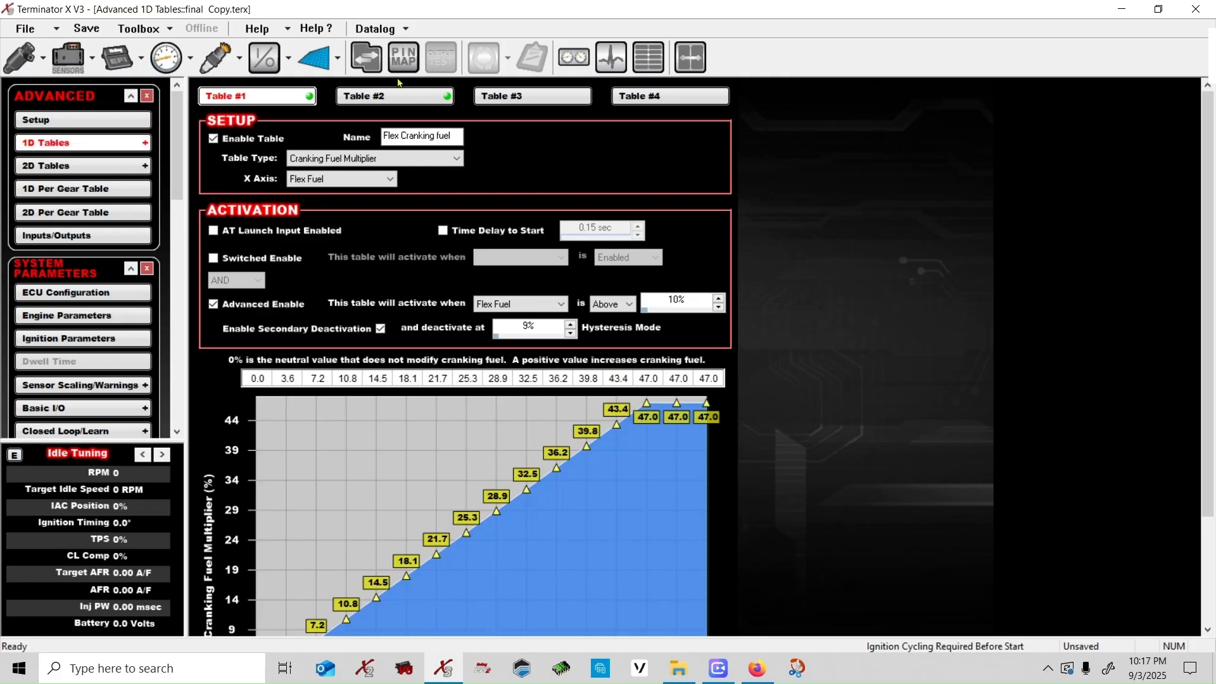
click(392, 102)
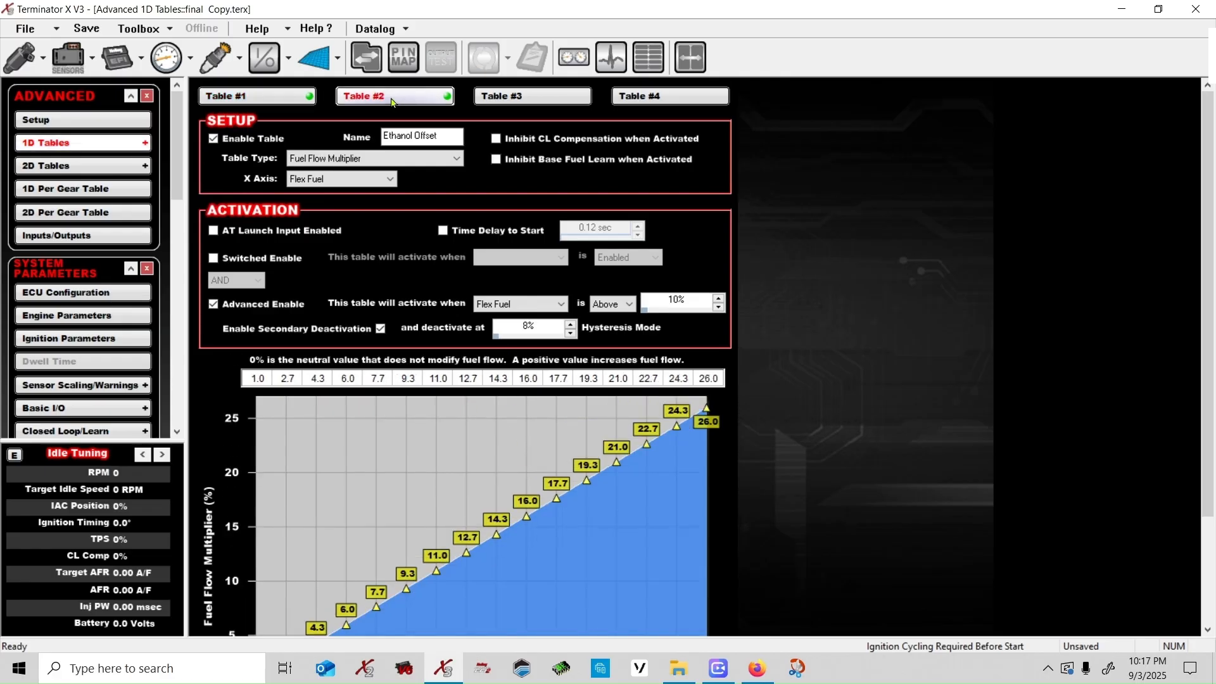
click(242, 96)
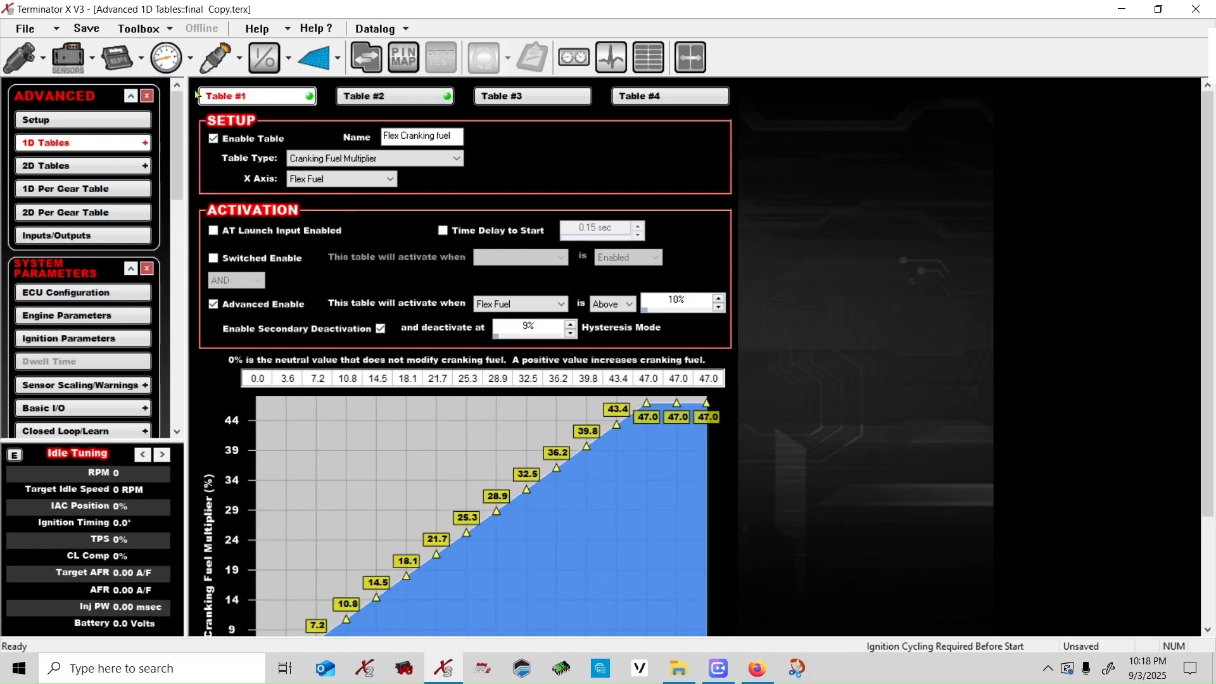
Open the base timing table and highlight the cells from -4.5 to -5.7 PSIG between 650 and 950 RPM.
click(215, 62)
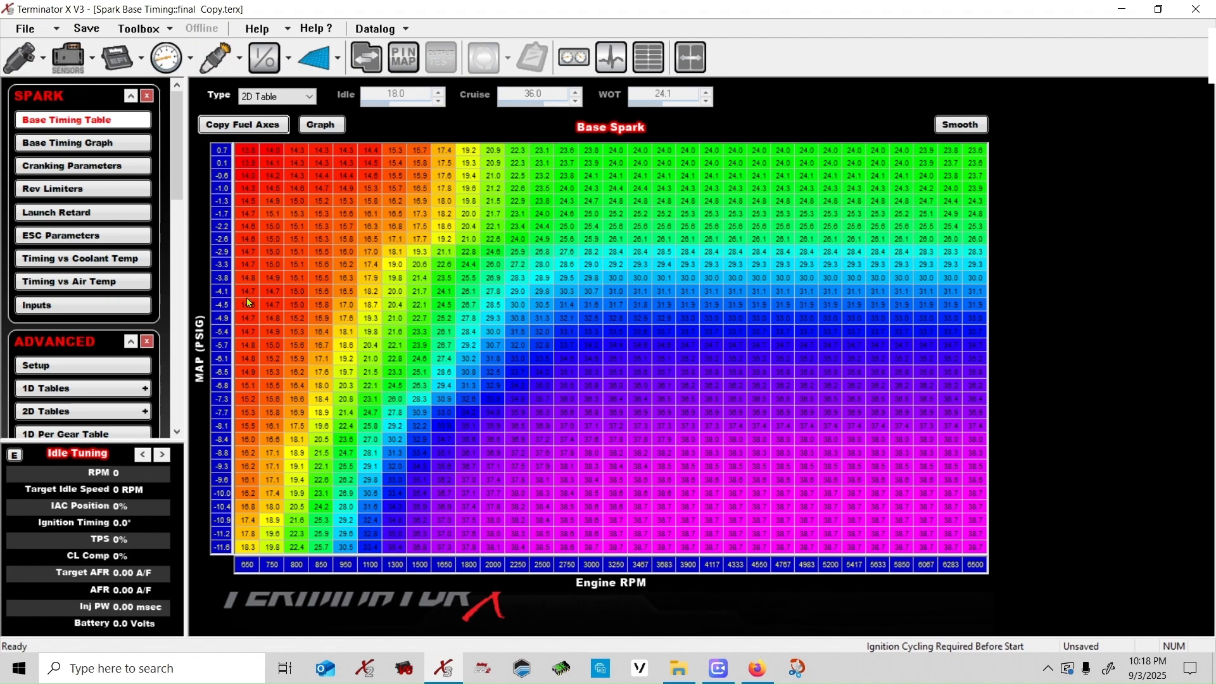
drag(242, 305, 341, 355)
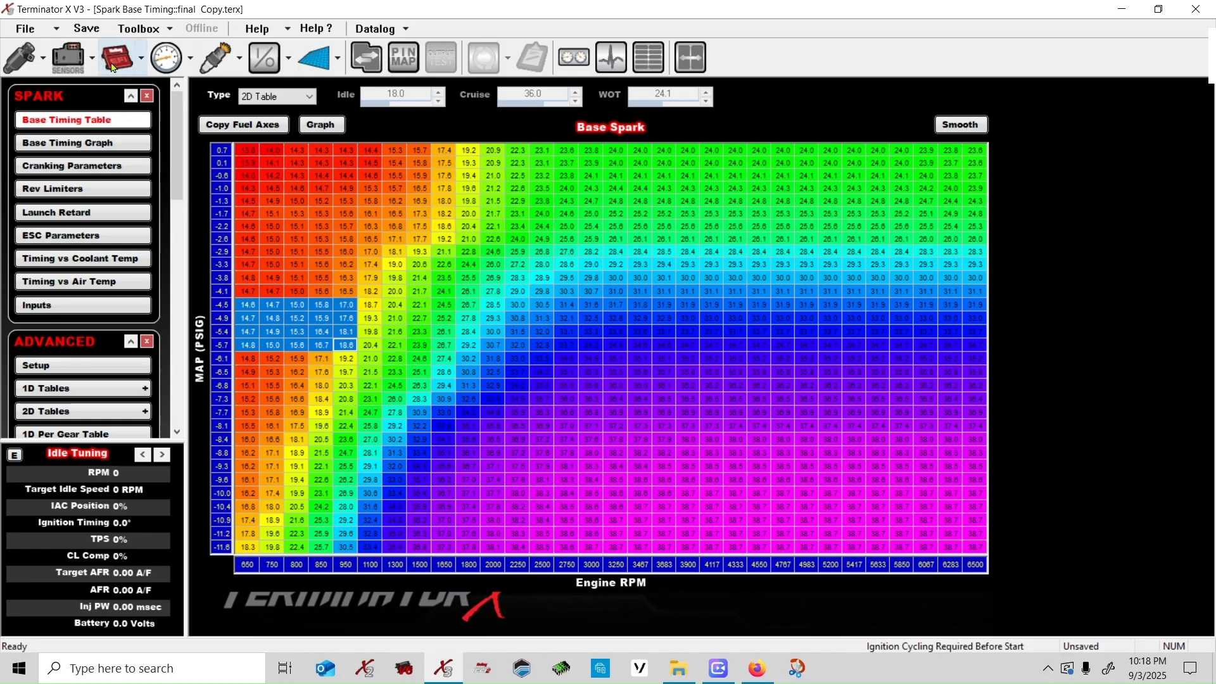
Review the idle IAC settings and compare the Target Idle Speed and IAC Parked Position curves, checking the parked position at 160°F coolant temperature.
click(156, 61)
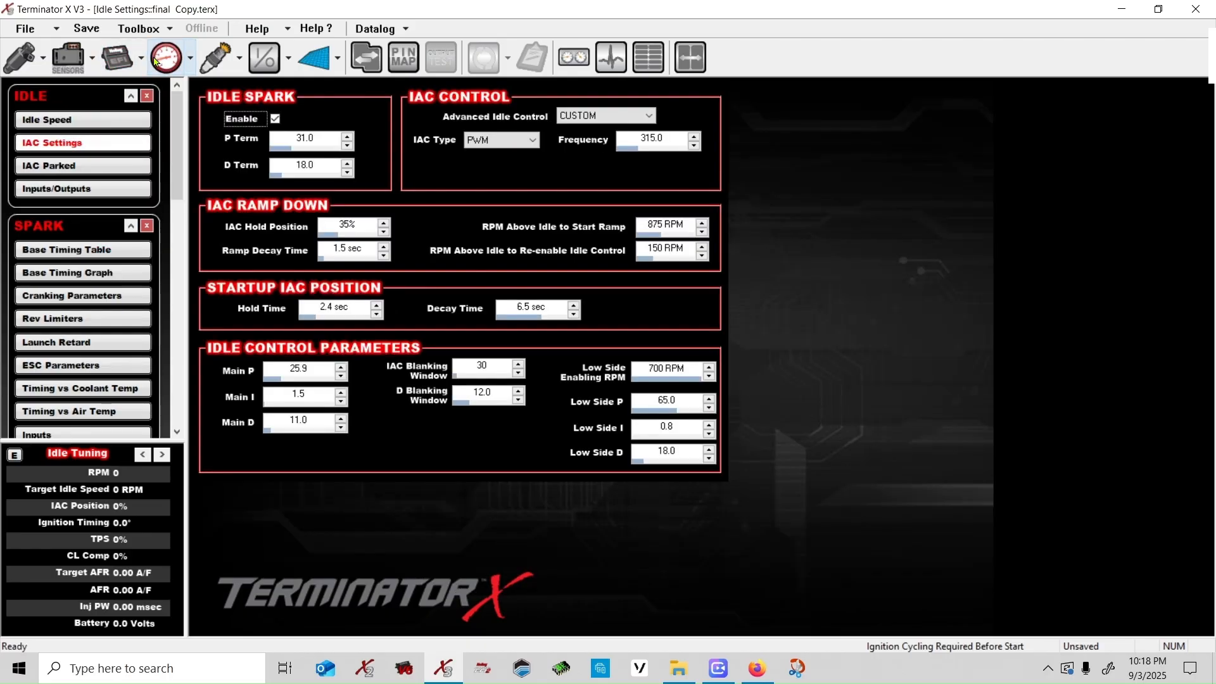
click(64, 168)
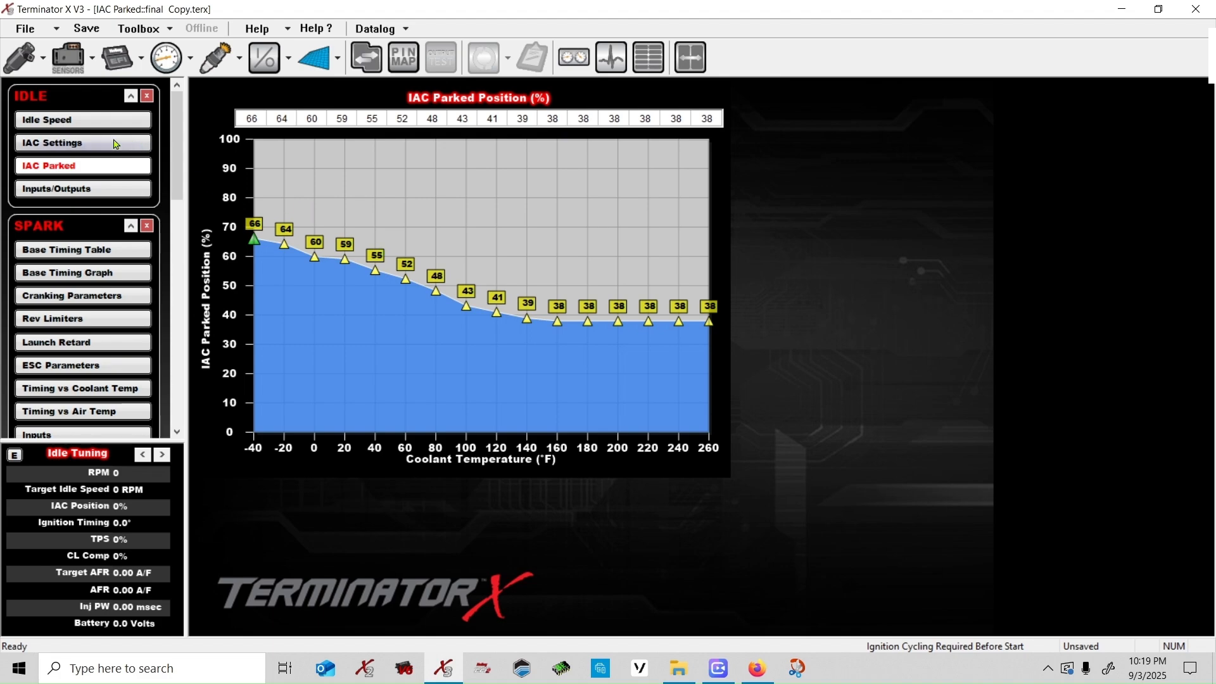
click(80, 121)
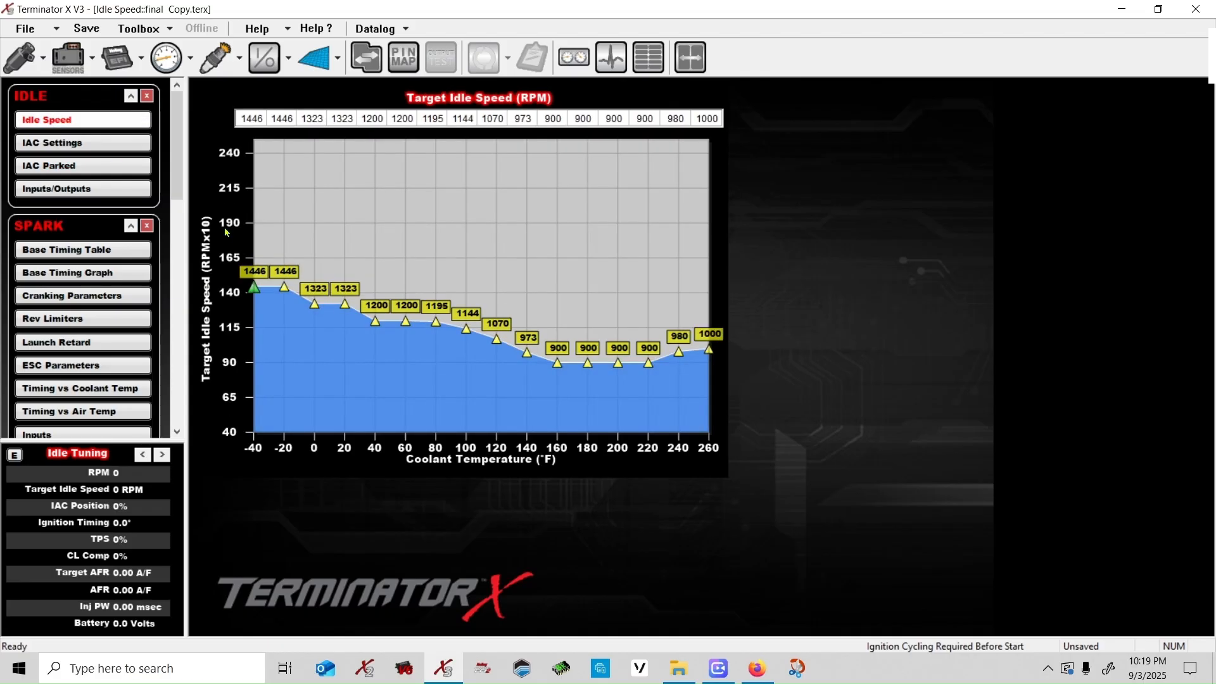
mouse_move(562, 374)
click(57, 166)
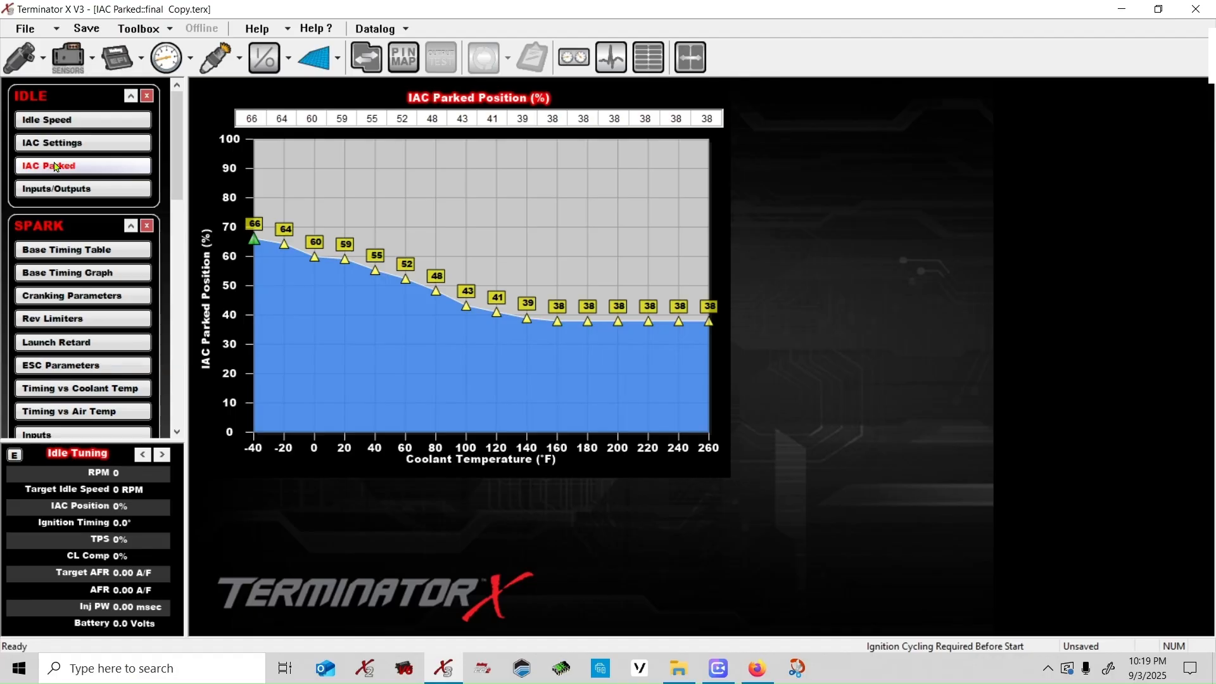
mouse_move(492, 319)
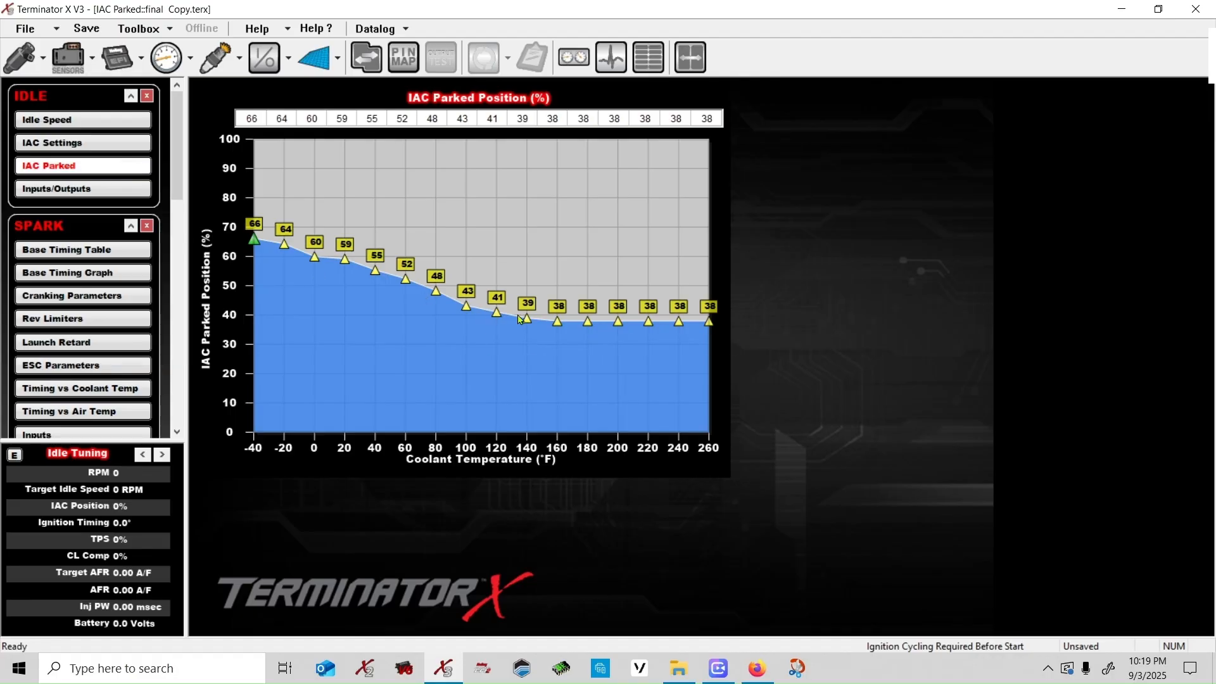
mouse_move(560, 328)
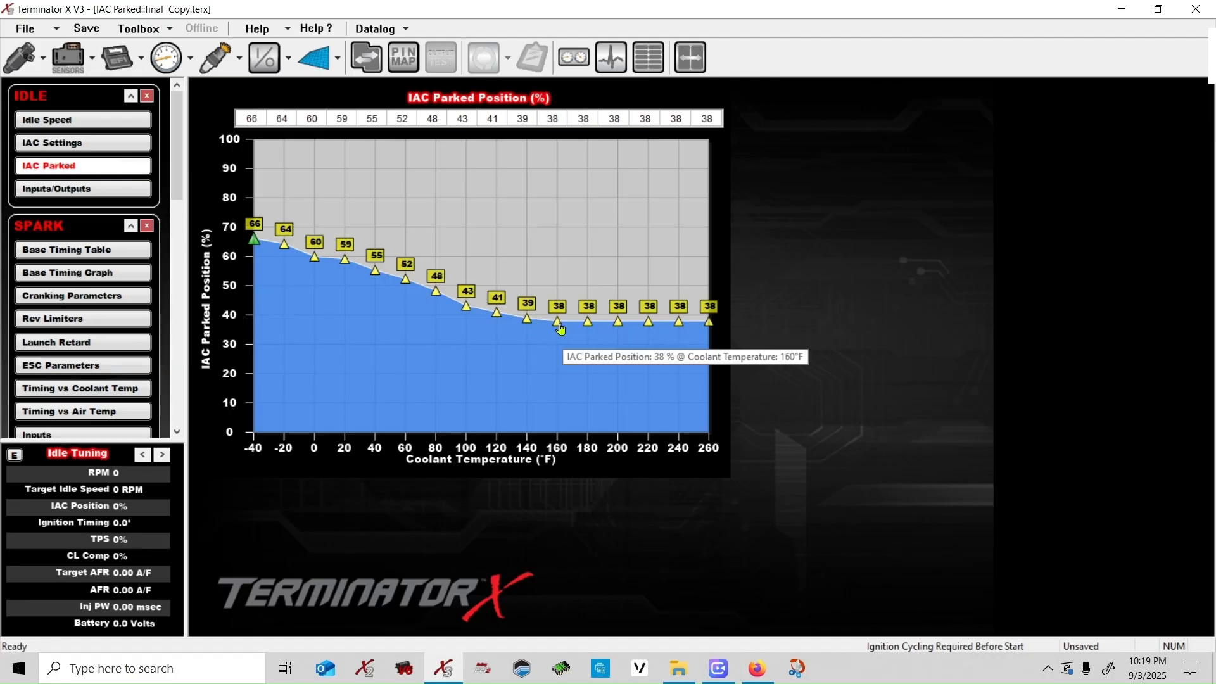